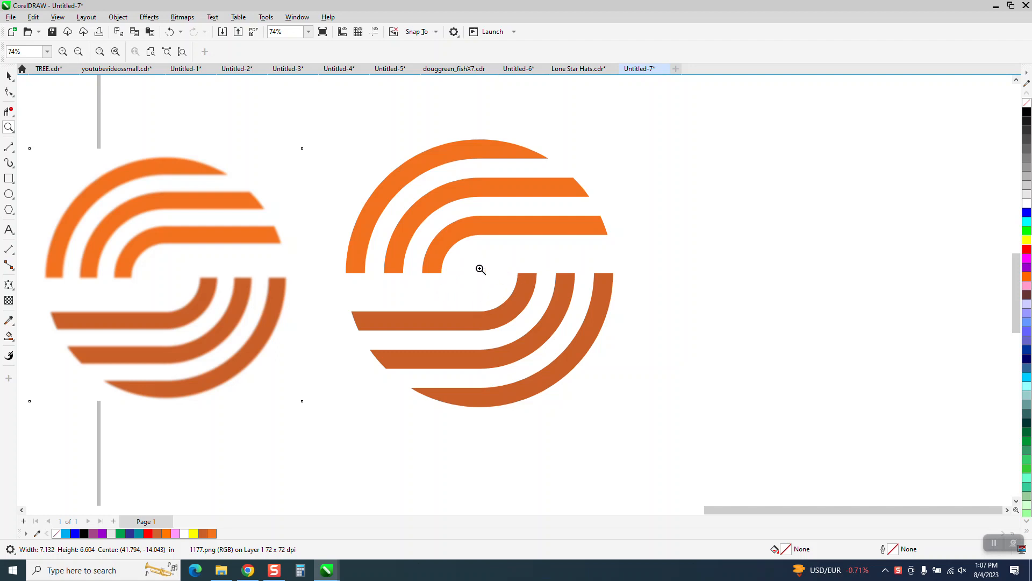
Step: Draw a circle on the page, set its diameter to 2 inches and center it on the page
scroll(530, 275, "down", 2)
scroll(724, 284, "down", 3)
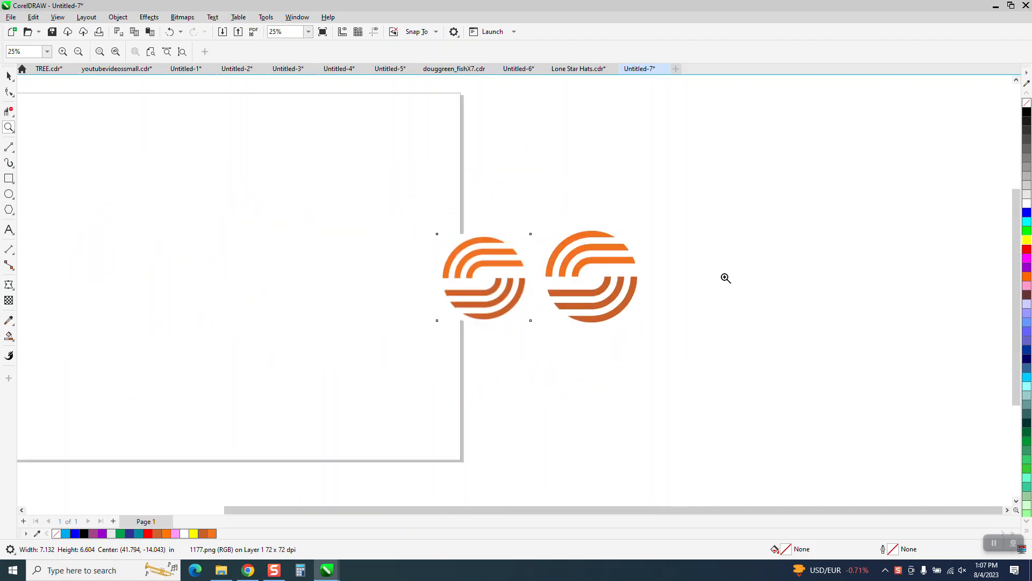
left_click(9, 194)
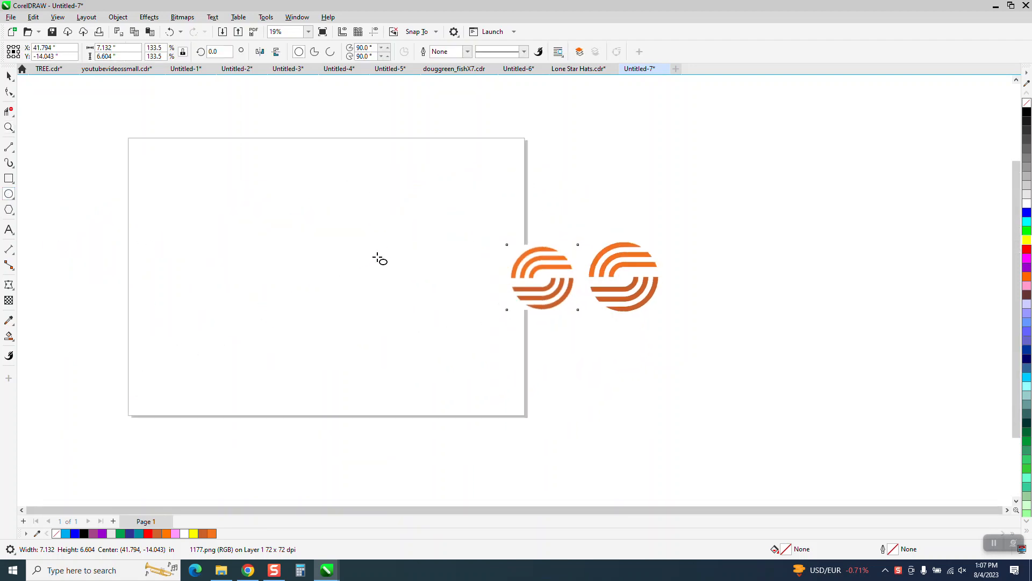
left_click_drag(378, 255, 319, 310)
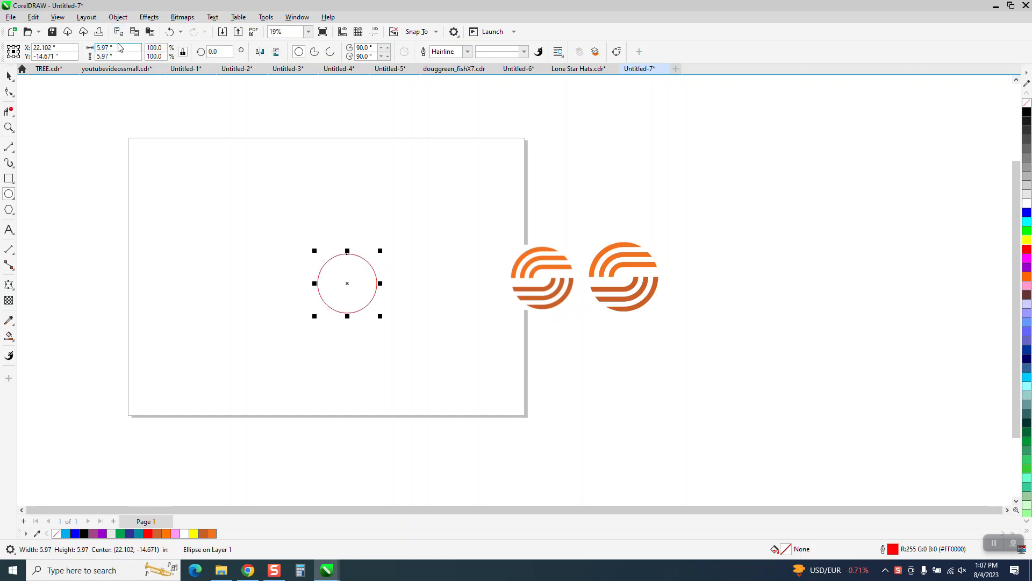
left_click_drag(111, 48, 61, 53)
type("2")
key("Return")
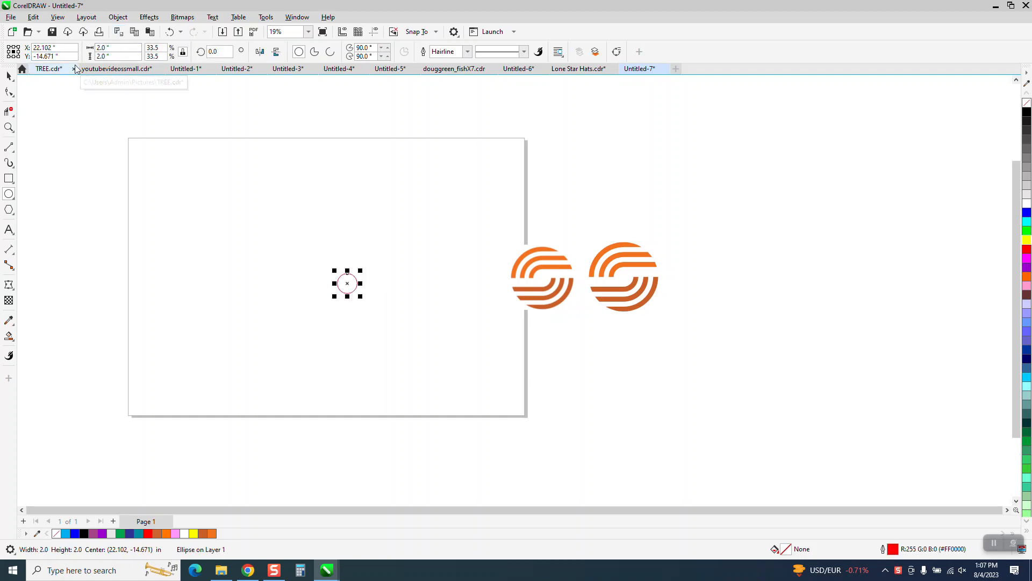
key("p")
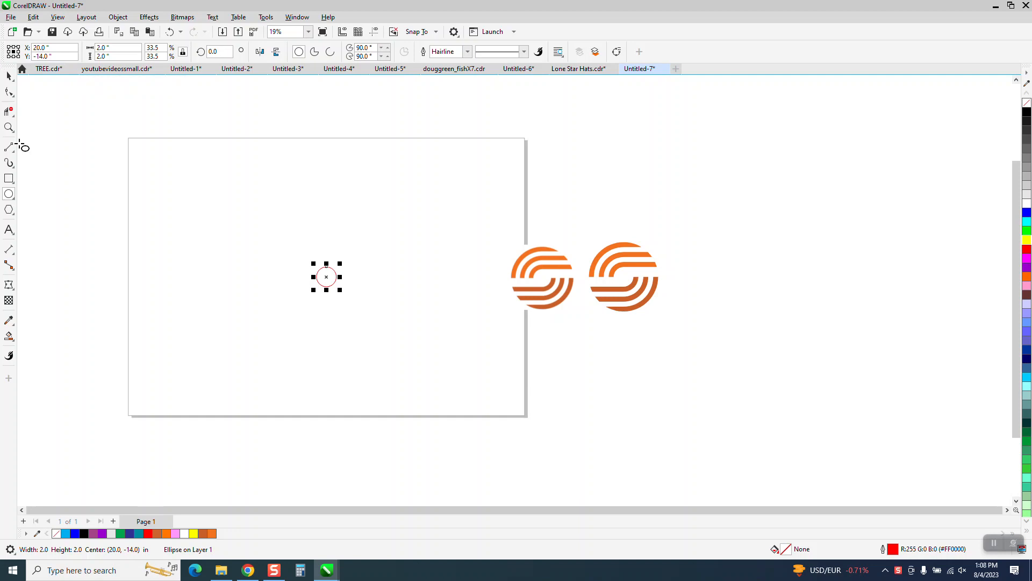
Step: Add a concentric copy of the circle with a diameter of 3 inches
left_click(9, 127)
left_click_drag(267, 247, 473, 342)
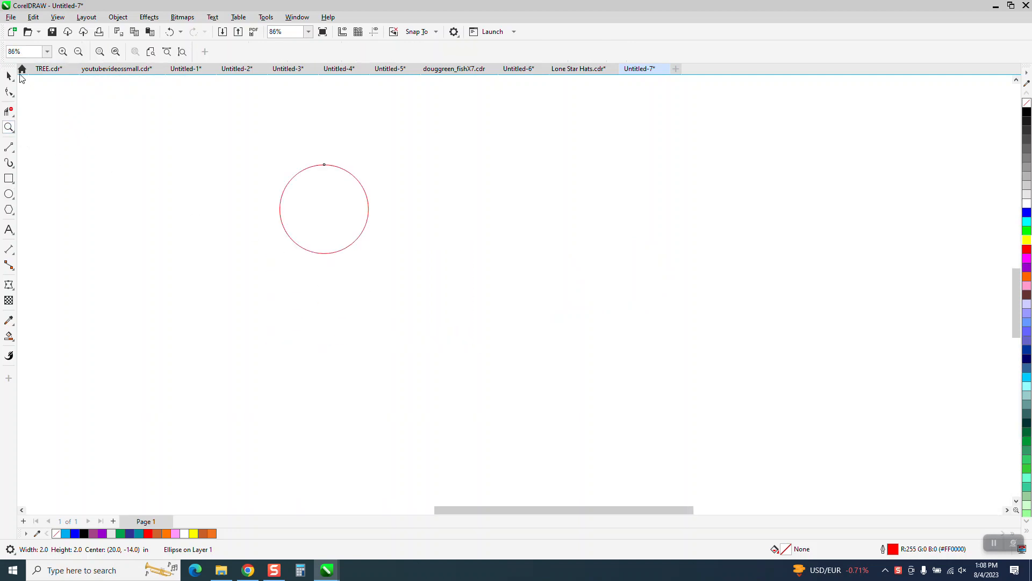
left_click(9, 76)
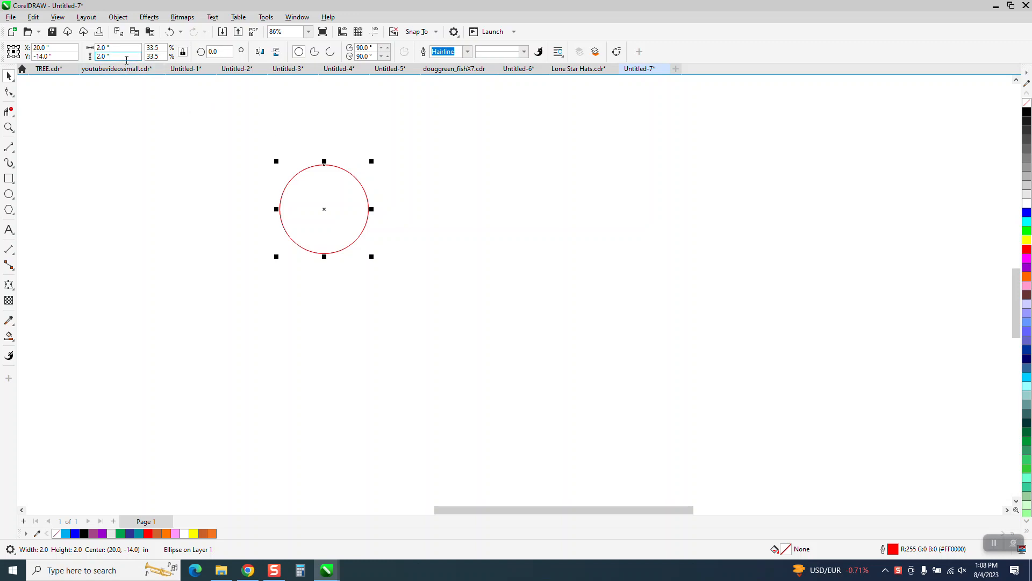
left_click(125, 49)
type("3")
key("Return")
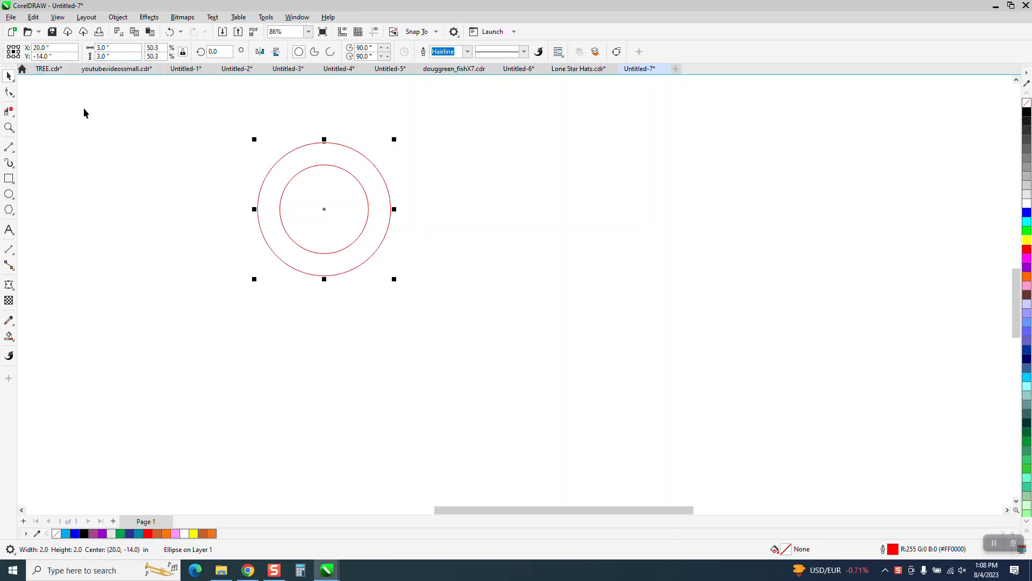
Step: Repeat the enlarged duplication to add concentric circles of 4, 5, 6 and 7 inches
key("ctrl+r")
key("ctrl+r")
key("ctrl+r")
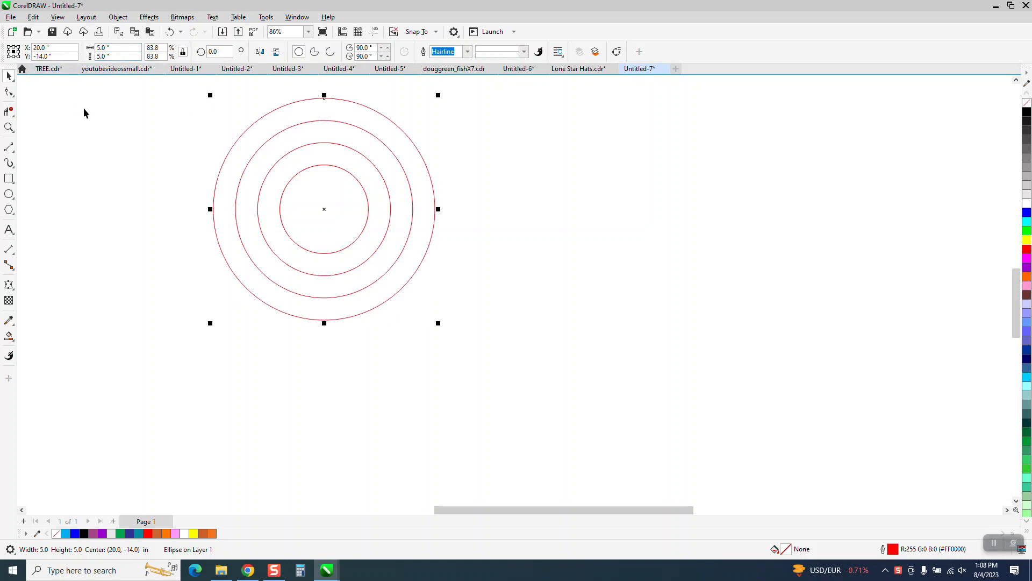
key("ctrl+r")
scroll(405, 427, "down", 1)
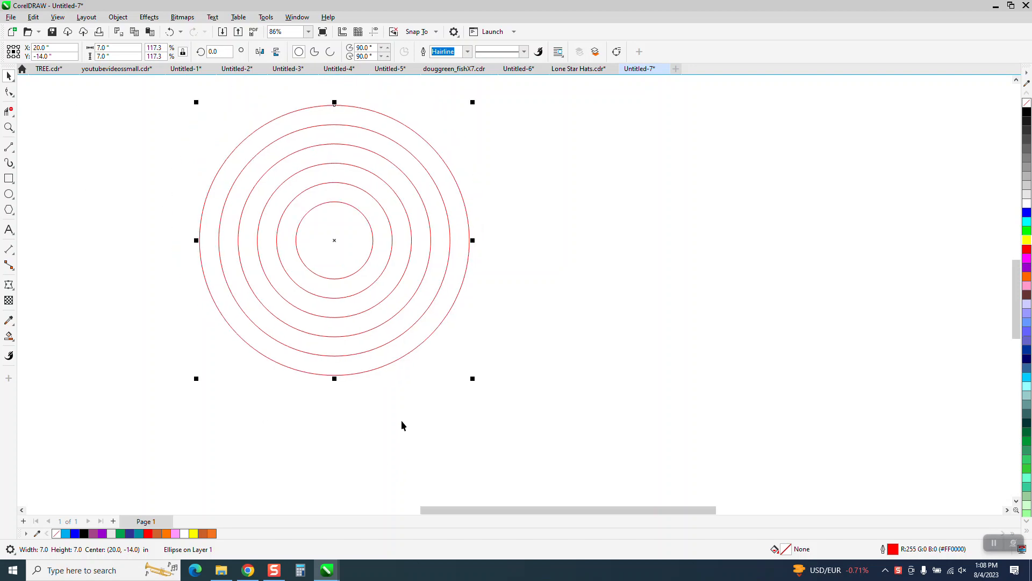
scroll(200, 195, "down", 1)
Step: Draw a horizontal two-point line about 4.4 inches long from the circles' center to beyond the outermost circle's right edge
left_click_drag(155, 105, 598, 395)
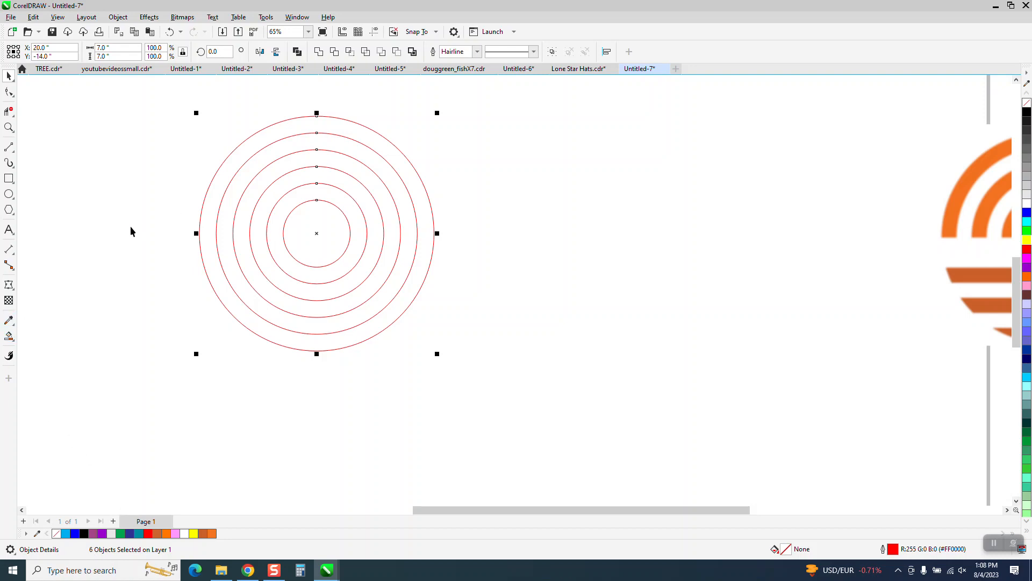
left_click(14, 256)
mouse_move(9, 162)
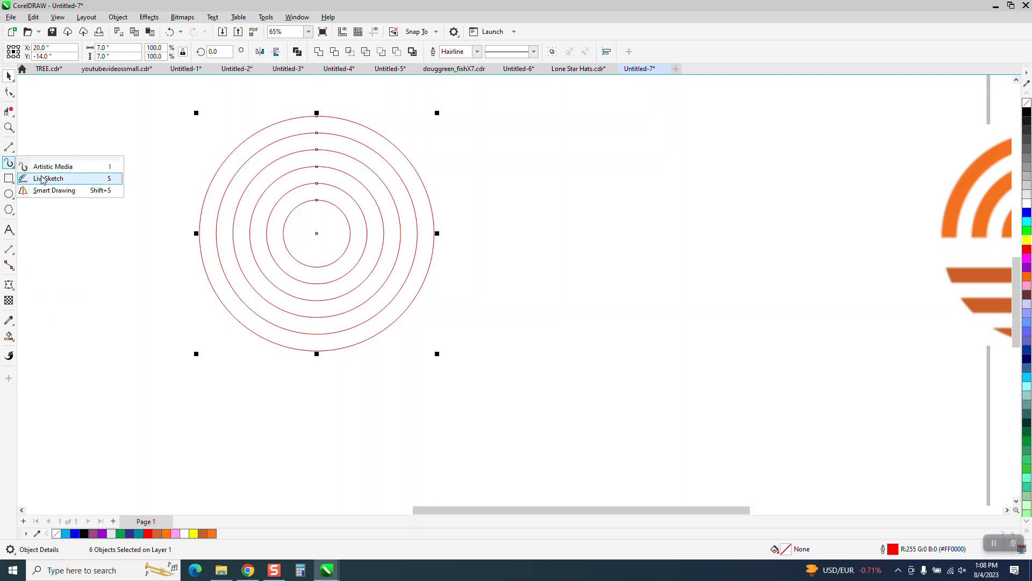
left_click(43, 148)
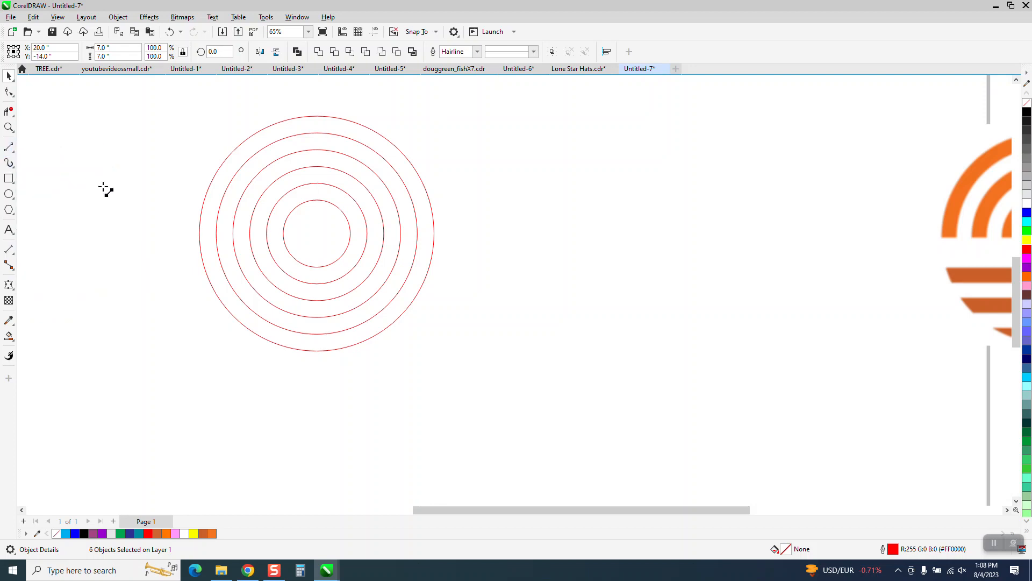
left_click(317, 234)
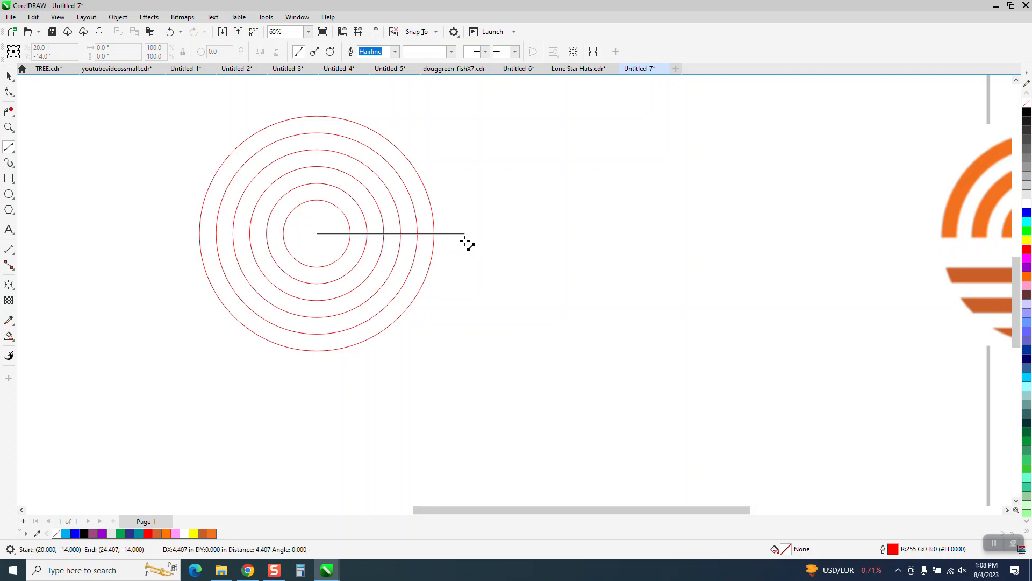
left_click(465, 241)
left_click(9, 77)
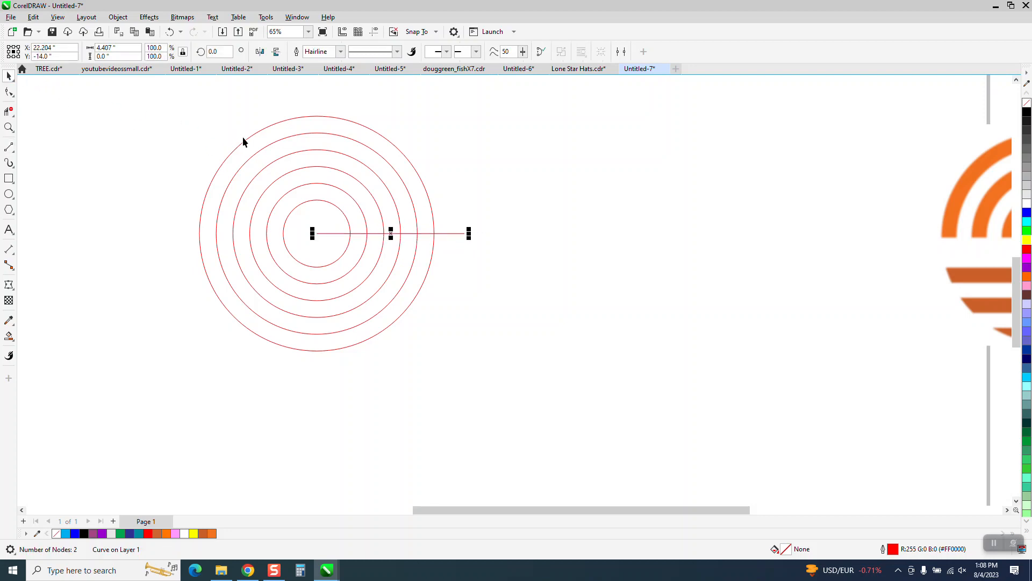
Step: Set the nudge distance to 0.5 inches and move the line up 1 inch to the top of the smallest circle
left_click(335, 91)
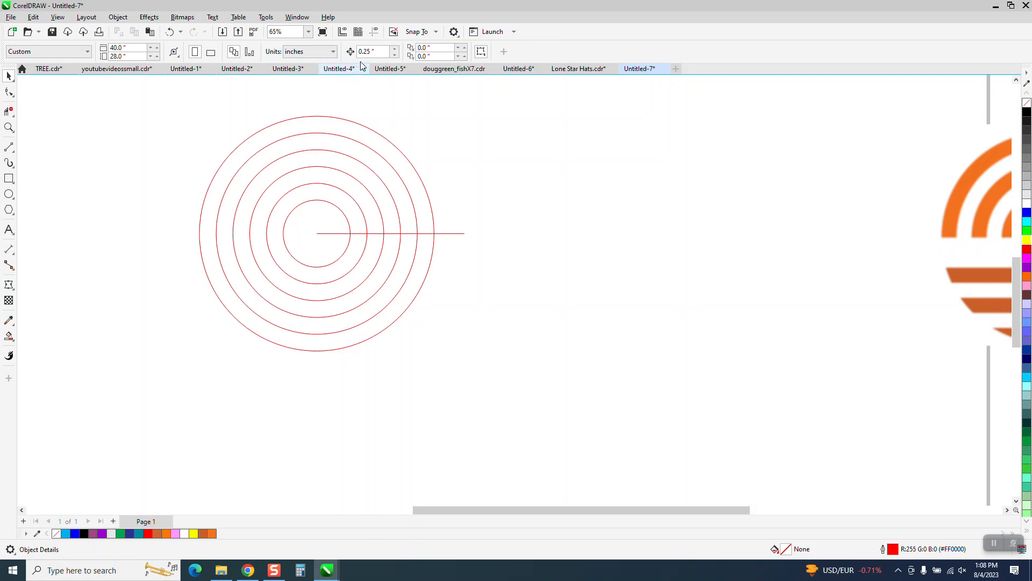
left_click(373, 51)
type(".5")
key("Return")
left_click(372, 233)
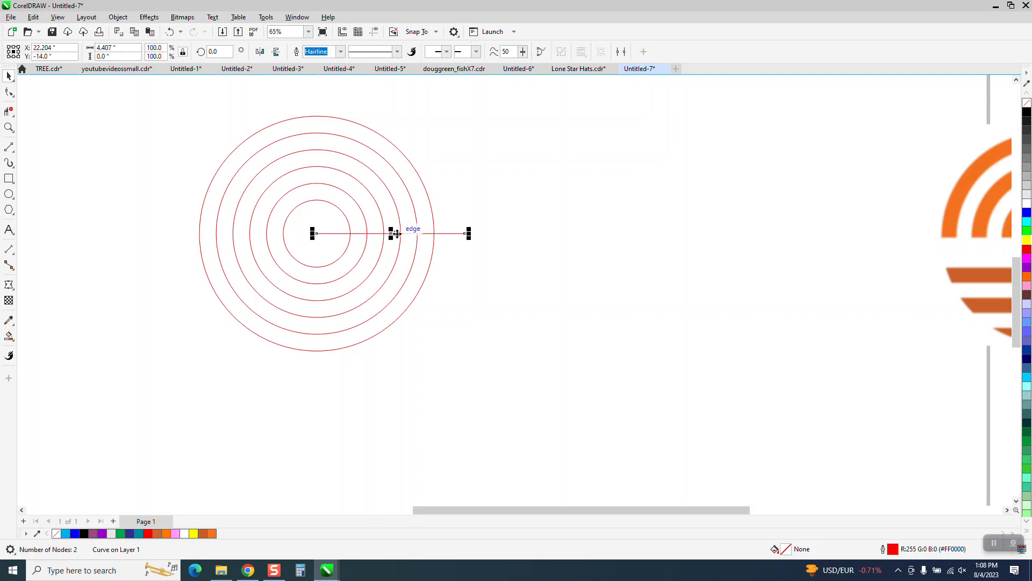
key("Up")
key("Up")
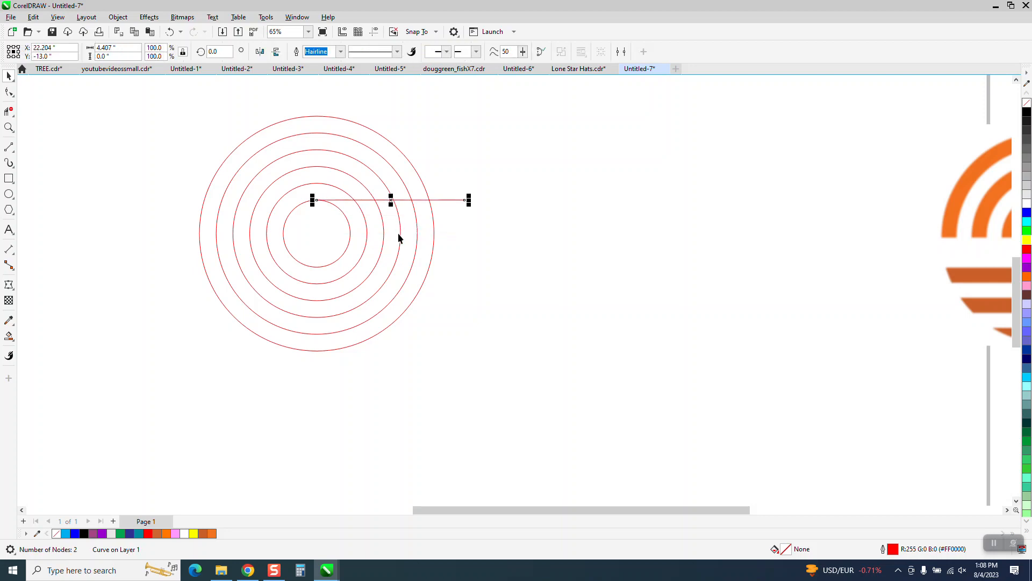
Step: Duplicate the line upward four times at 0.5 inch spacing so each copy meets the top of the next circle
key("KP_Add")
key("Up")
key("KP_Add")
key("Up")
key("KP_Add")
key("Up")
key("KP_Add")
key("Up")
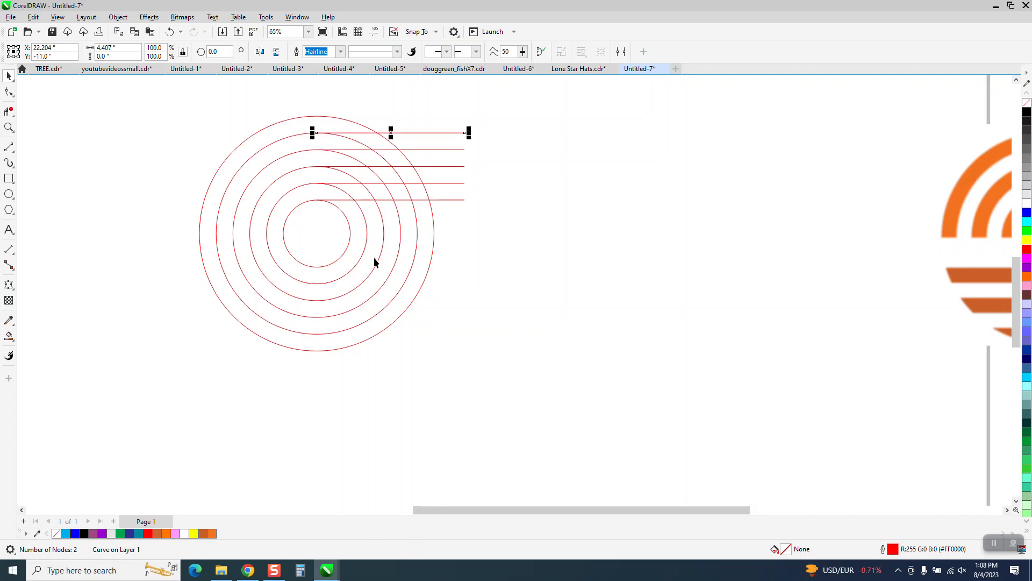
scroll(375, 262, "down", 1)
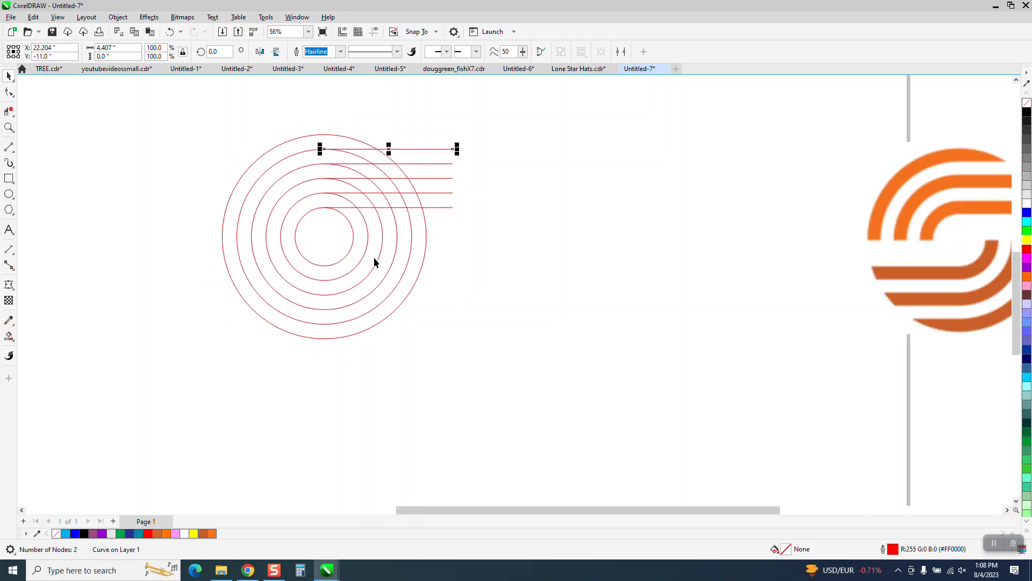
Step: Draw a horizontal line about 12.3 inches long, center it on the page and trim its left overhang outside the largest circle
left_click(9, 147)
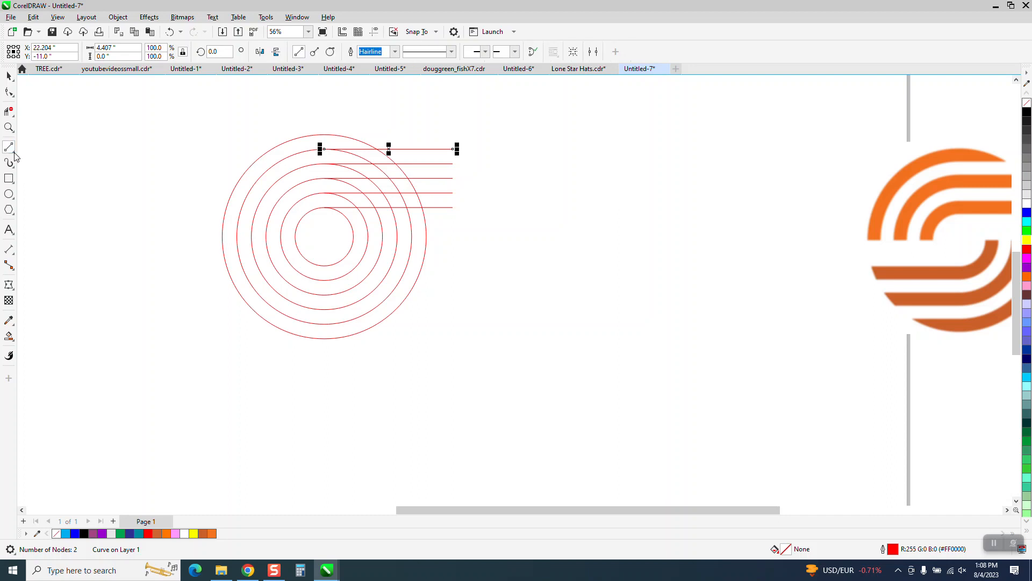
left_click_drag(197, 388, 559, 388)
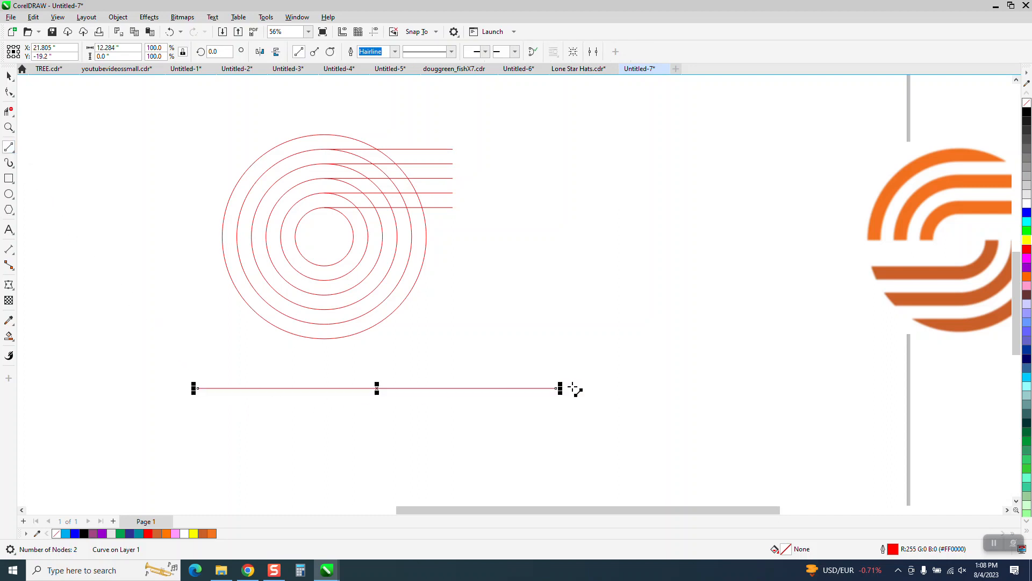
key("p")
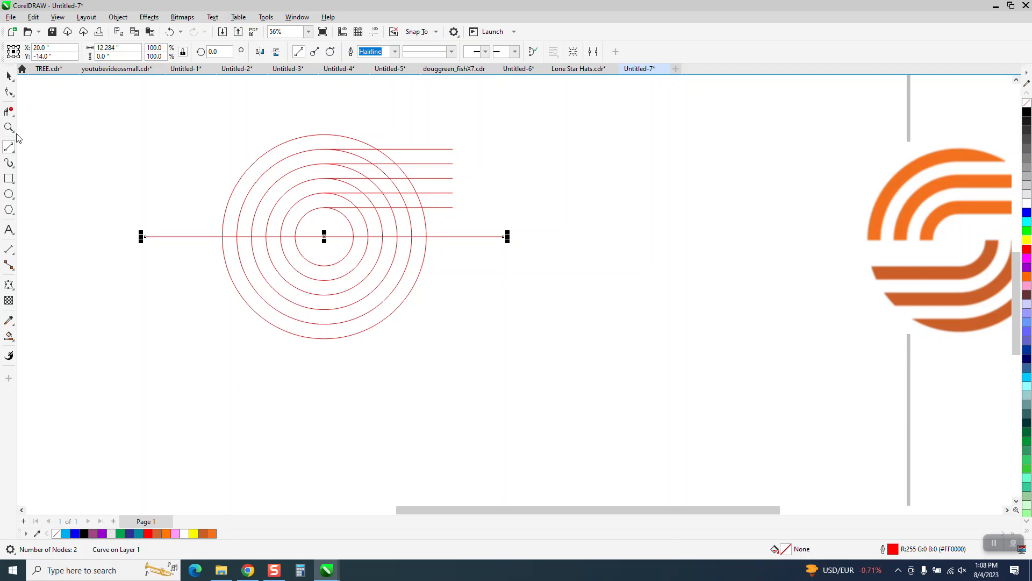
key("Escape")
left_click(9, 111)
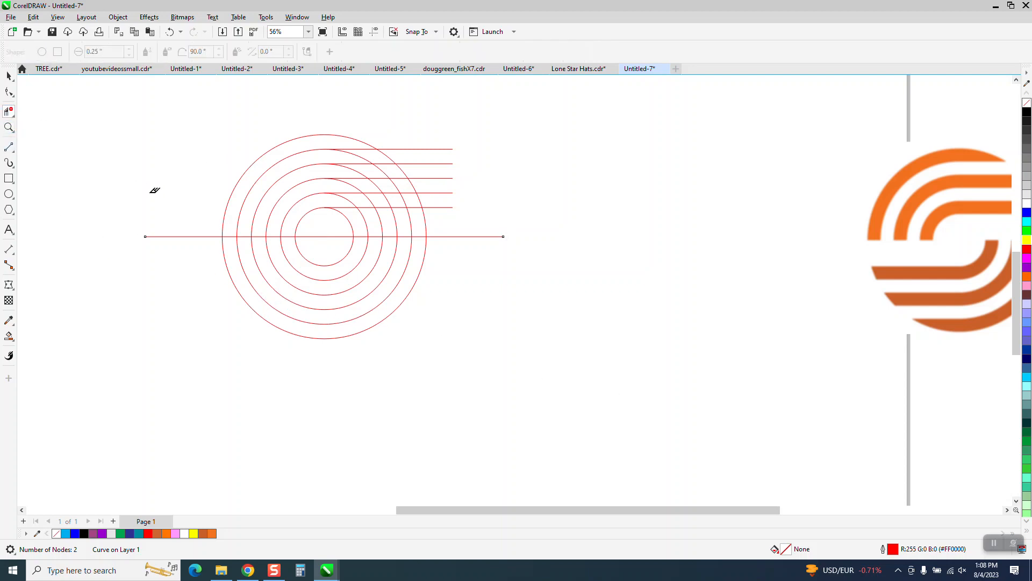
left_click(177, 237)
Step: Select all the circles and lines of the construction and group them
key("z")
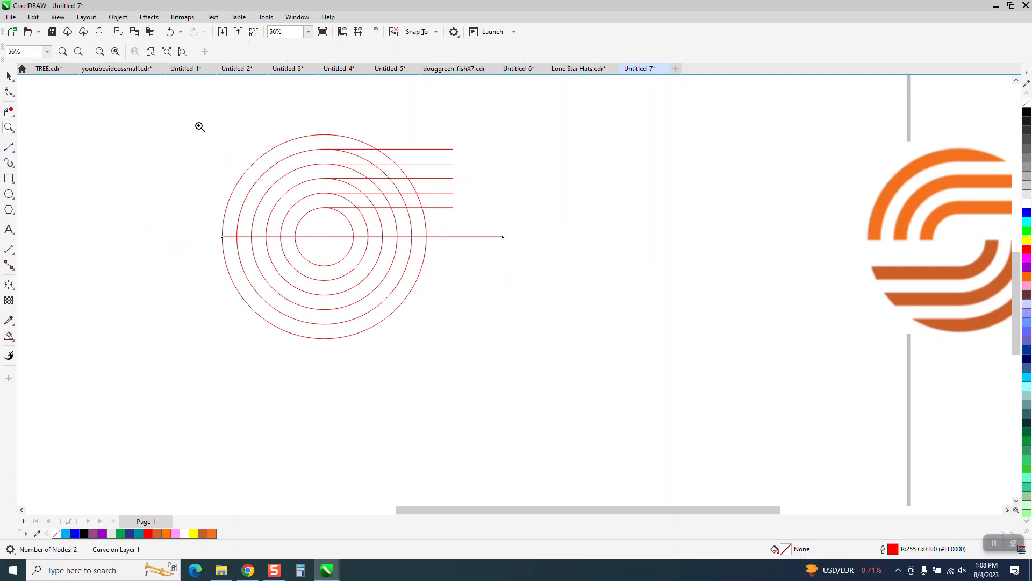
left_click_drag(200, 127, 557, 357)
scroll(120, 125, "down", 1)
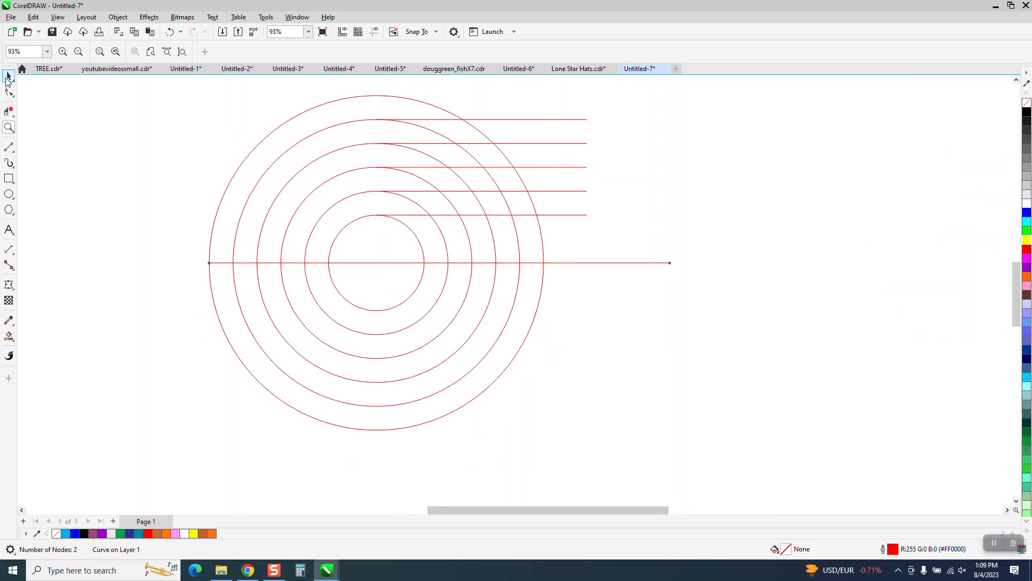
left_click(10, 76)
scroll(143, 175, "down", 2)
left_click_drag(163, 117, 559, 390)
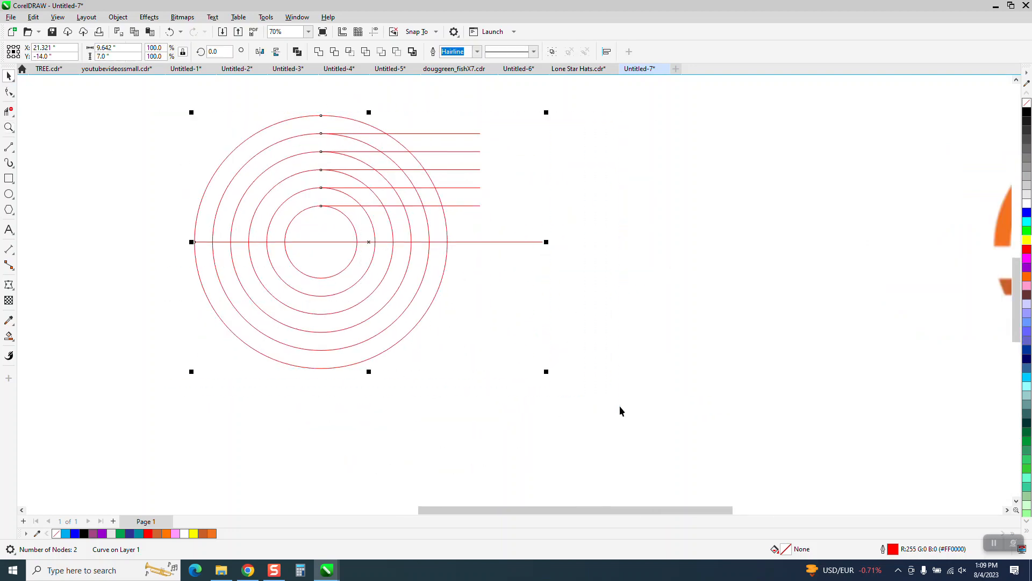
key("ctrl+g")
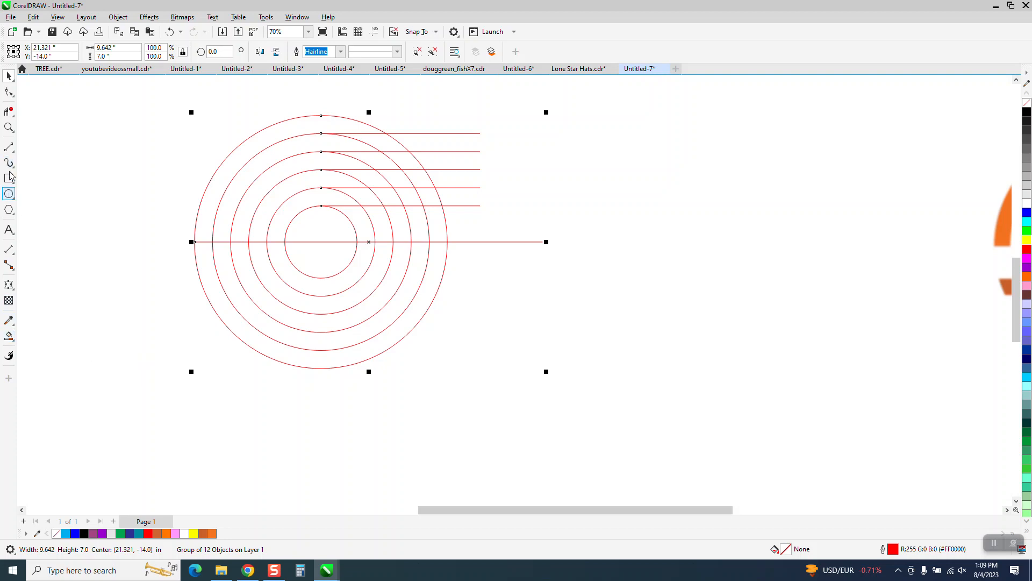
Step: Remove arc segments between the horizontal lines in the circles' upper right with Virtual Segment Delete, undoing the stray deletion of a line segment
left_click(10, 112)
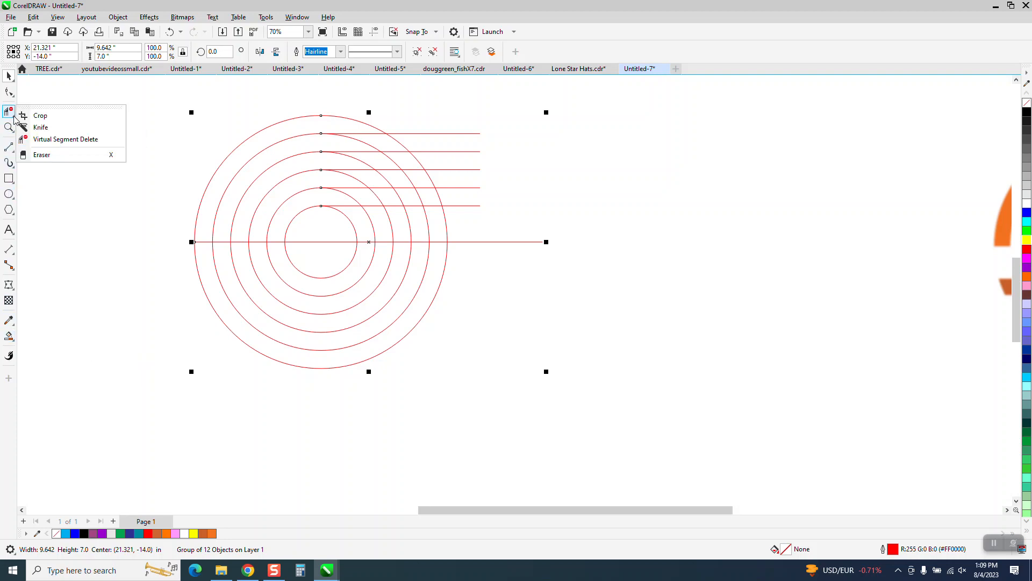
left_click(44, 138)
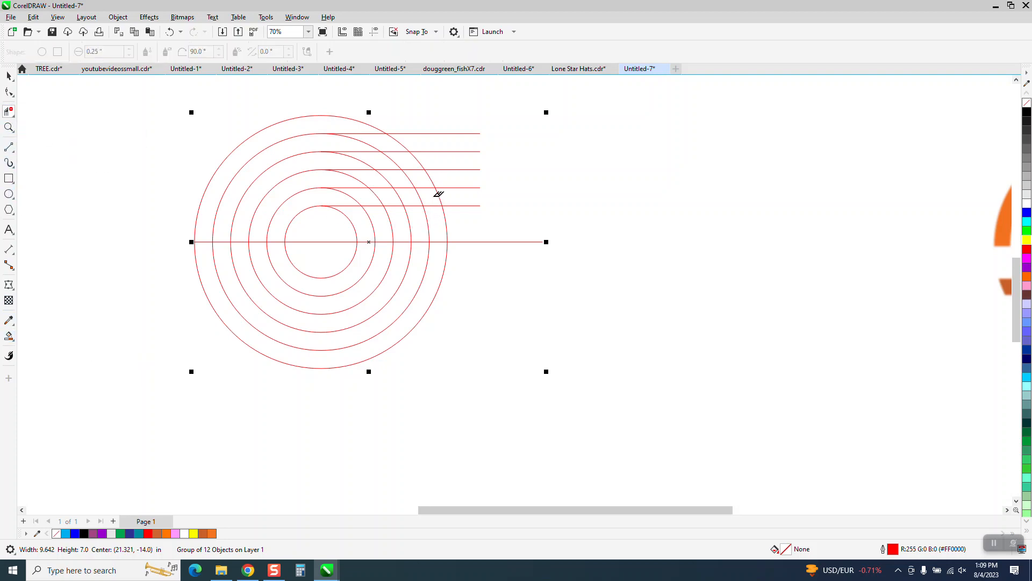
left_click_drag(432, 197, 336, 200)
left_click_drag(375, 157, 323, 171)
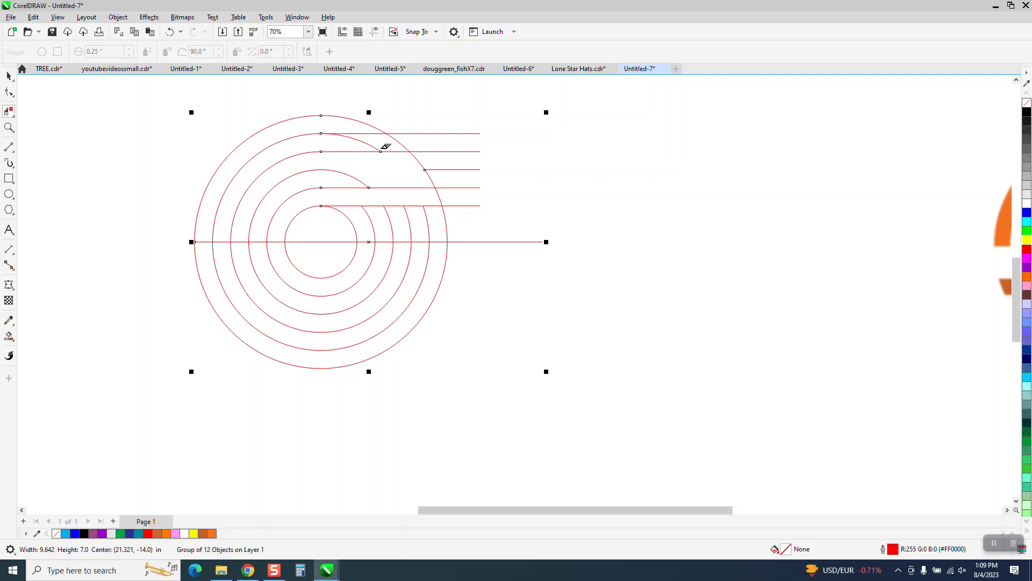
left_click(170, 32)
left_click_drag(408, 159, 344, 160)
Step: Smart-fill the three alternating curved bands in the upper half of the construction with dark blue and no outline
left_click(9, 76)
scroll(327, 325, "down", 2)
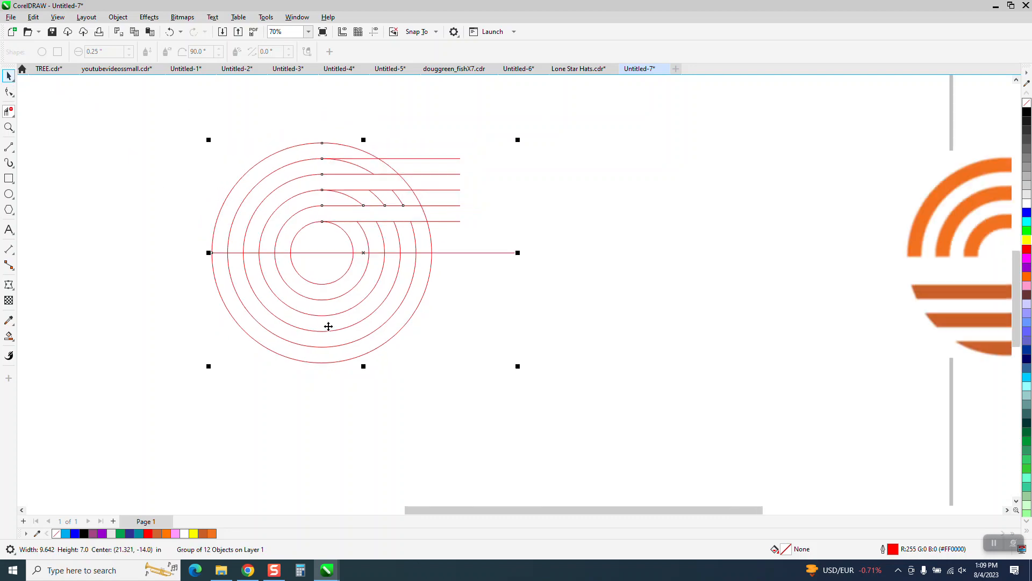
left_click(9, 336)
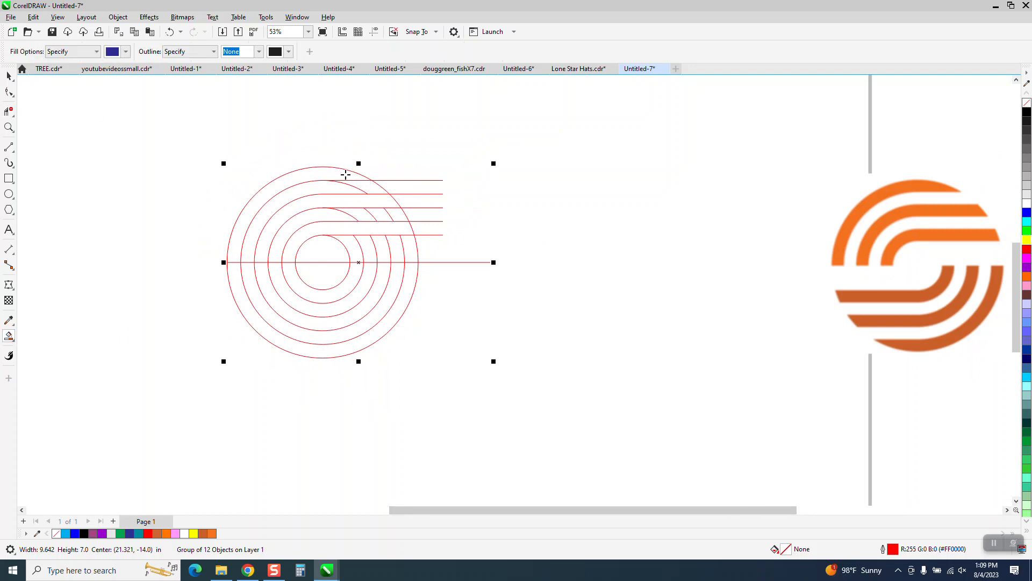
left_click(346, 174)
left_click(330, 203)
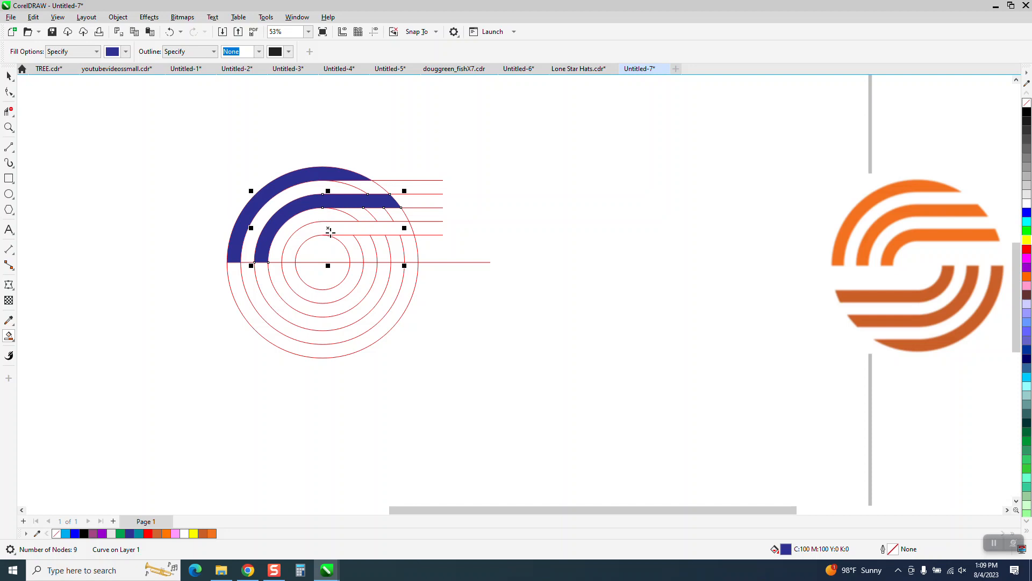
left_click(330, 231)
left_click(13, 80)
left_click(12, 95)
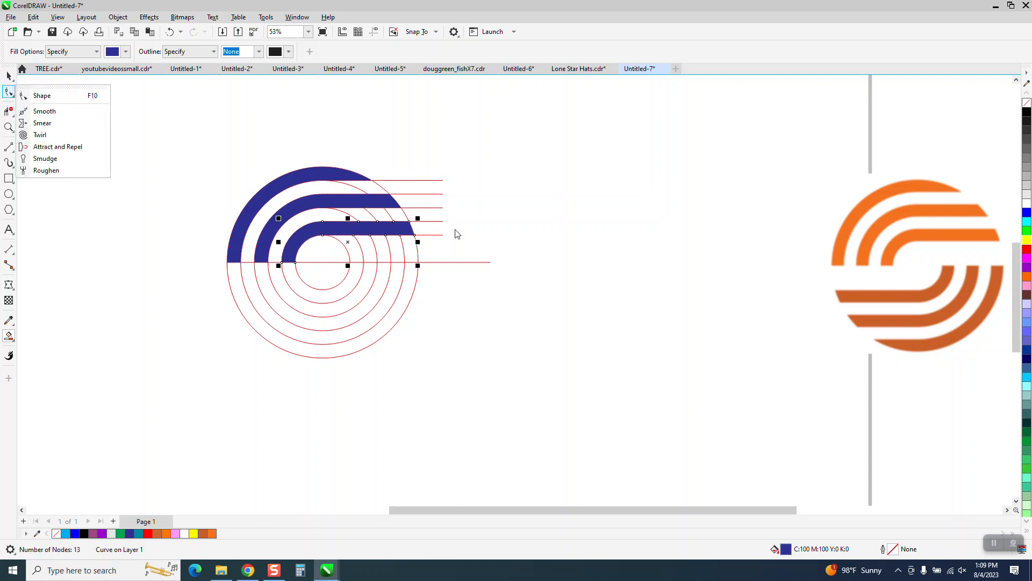
Step: Move the grouped red construction circles and lines straight up until they are well clear of the blue bands
left_click(11, 79)
left_click(26, 79)
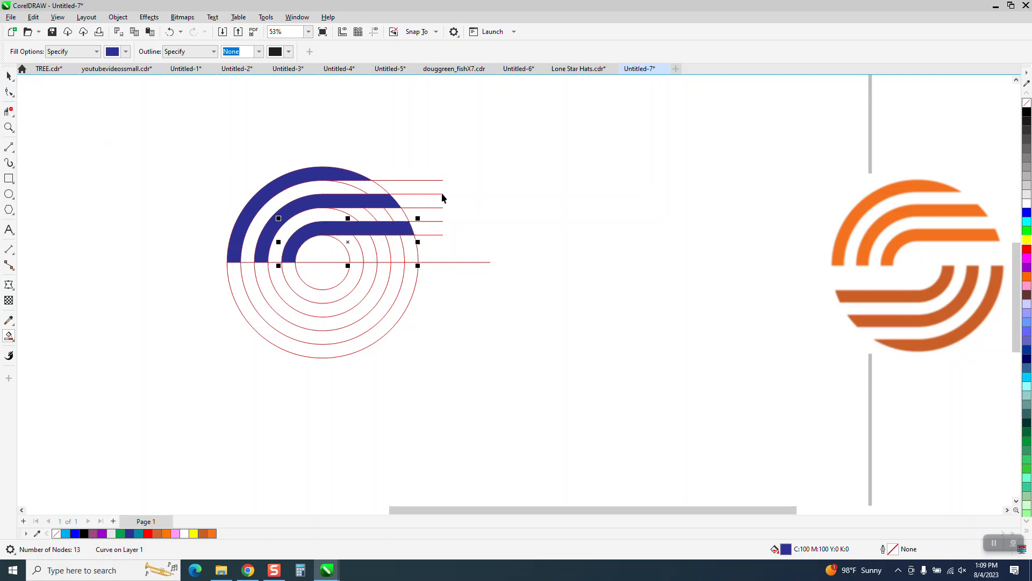
left_click(441, 199)
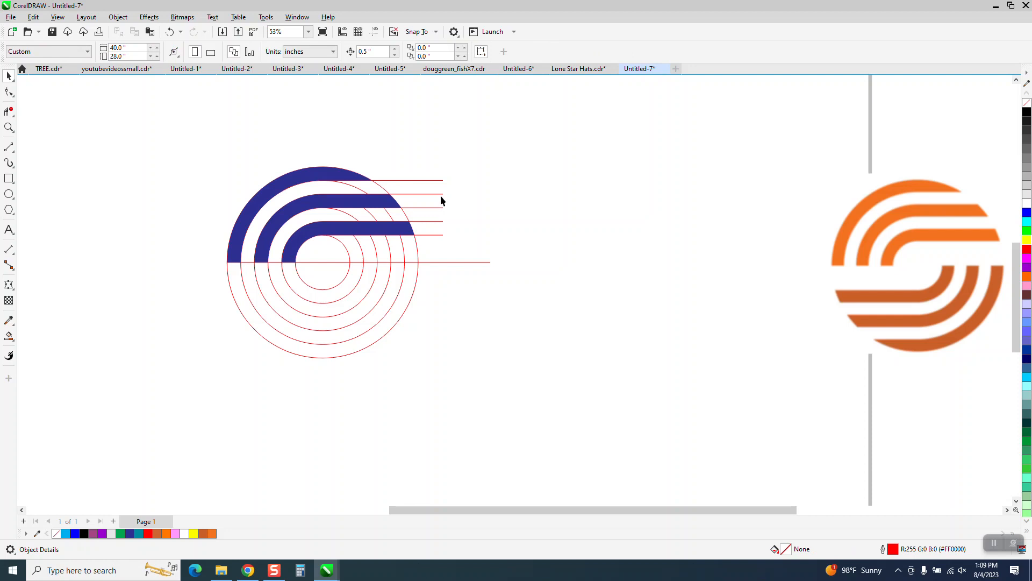
left_click(439, 194)
key("Up")
key("Up")
key("Up")
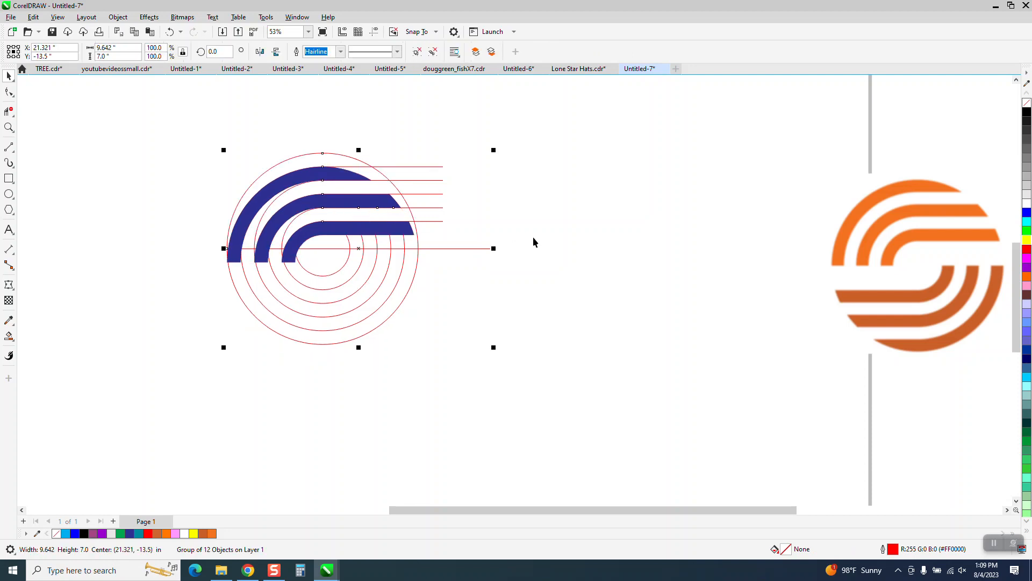
key("Up")
key("Up")
key("Up")
key("Up")
key("Up")
key("Up")
key("Up")
key("Up")
key("Up")
key("Up")
key("Up")
key("Up")
key("Up")
key("Up")
key("Up")
key("Up")
key("Up")
key("Up")
key("Up")
key("Up")
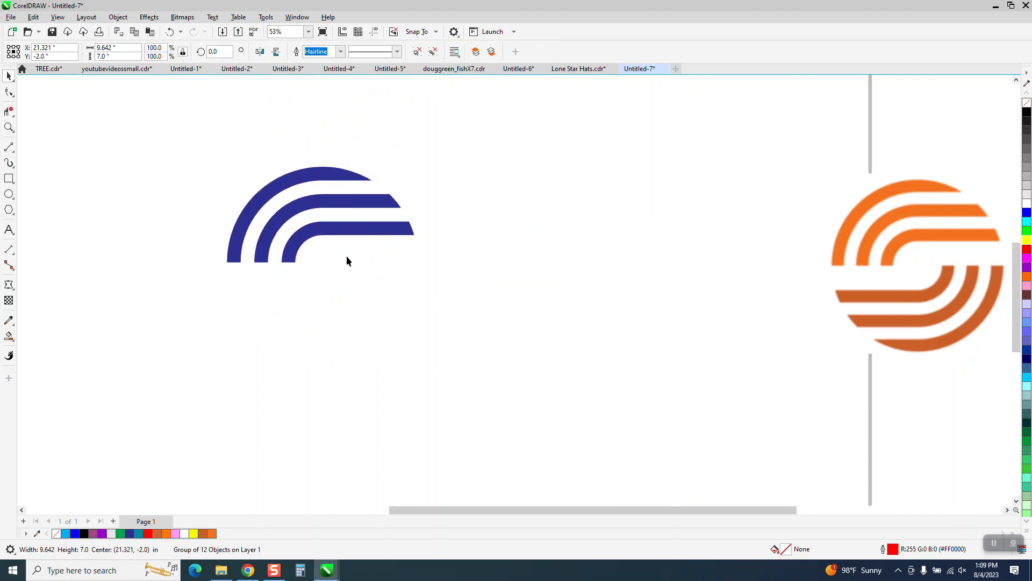
Step: Group the three blue bands and show the guidelines crossing at the logo's center
left_click_drag(156, 149, 547, 315)
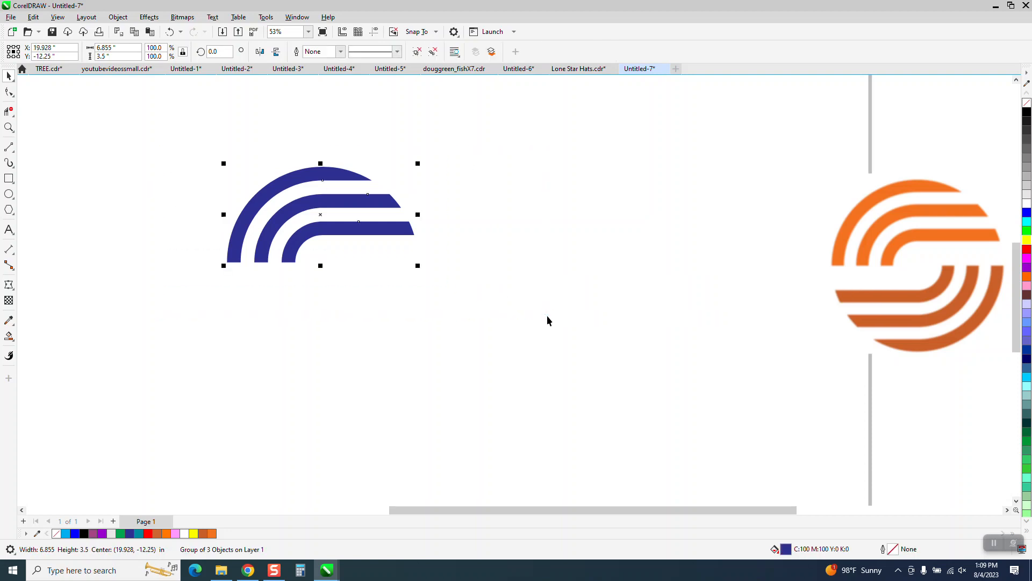
left_click(373, 31)
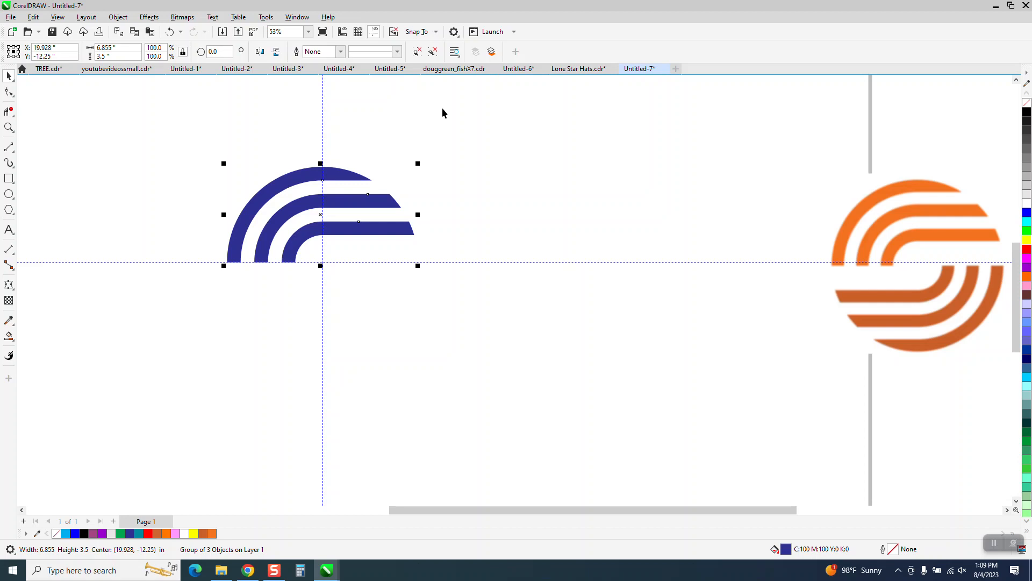
Step: Move the band group's rotation center to the guideline intersection and create a copy rotated 180 degrees about it
left_click(327, 214)
left_click_drag(321, 214, 323, 259)
left_click(344, 204)
left_click(345, 202)
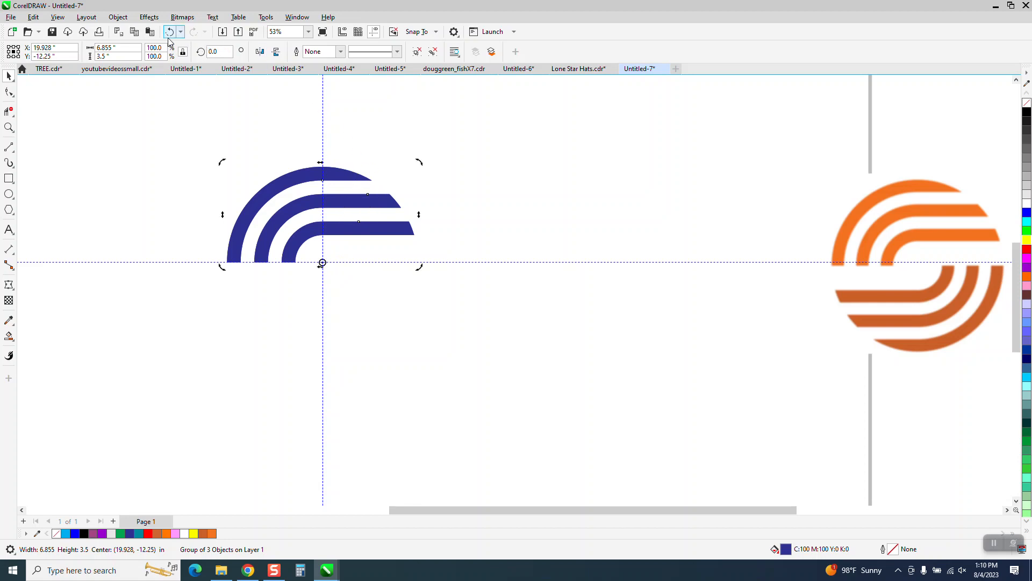
double_click(224, 52)
type("180")
key("Return")
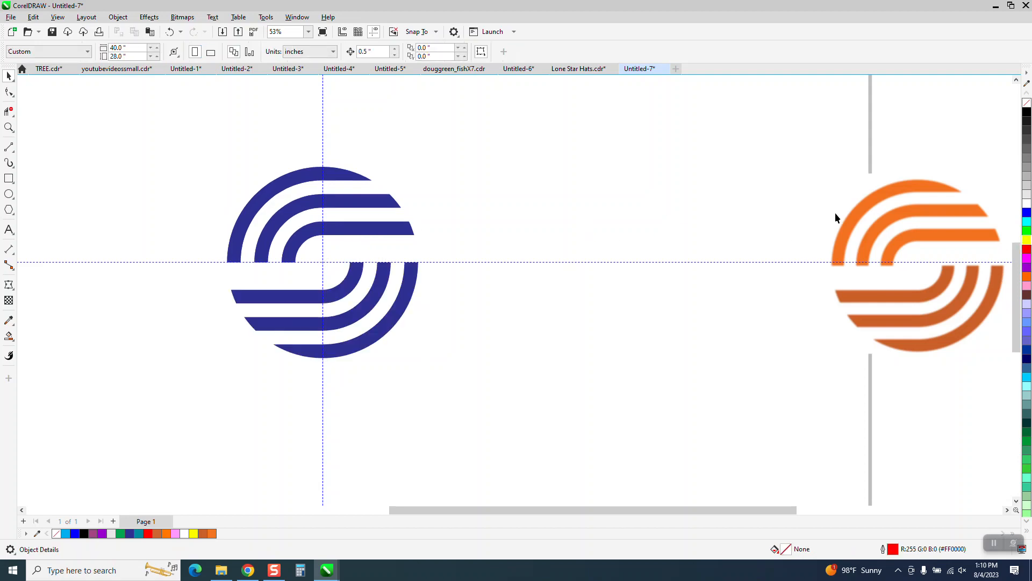
Step: Place the reference logo beside the drawing and recolor the lower half's outer and middle bands with its sampled dark orange #CA5F27
left_click_drag(859, 222, 441, 242)
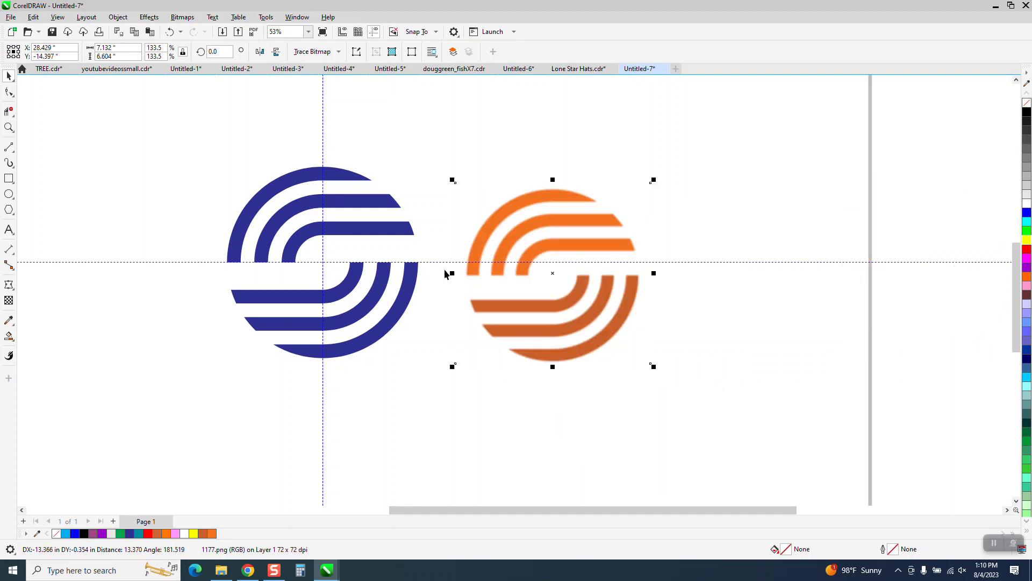
left_click(417, 293)
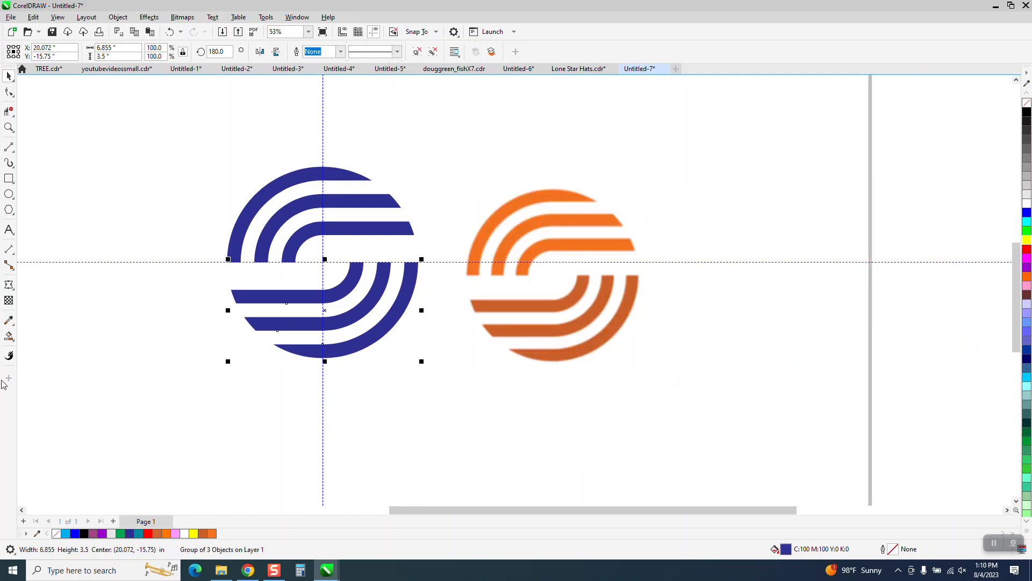
left_click(13, 326)
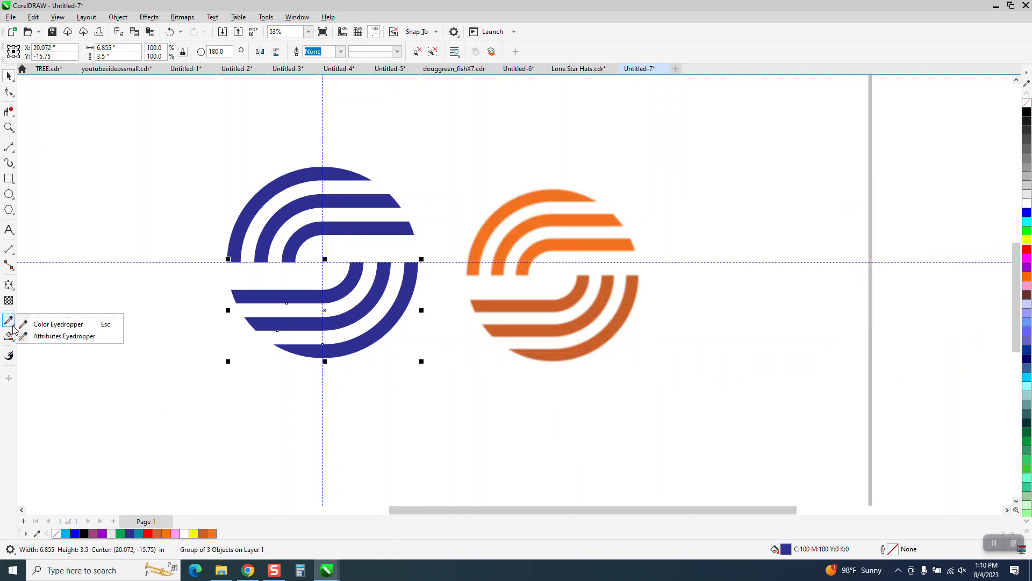
left_click(32, 324)
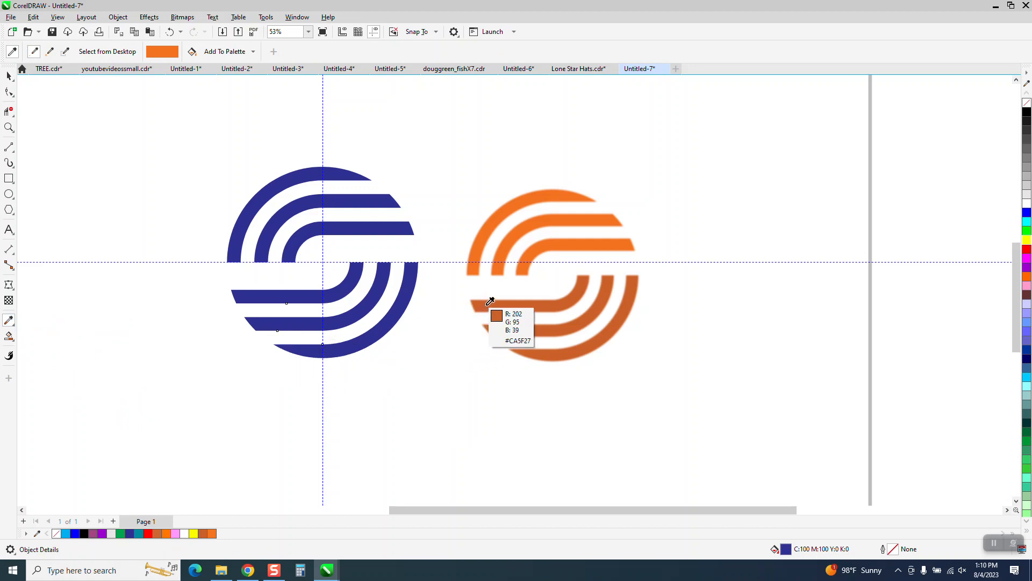
left_click(490, 300)
left_click(406, 298)
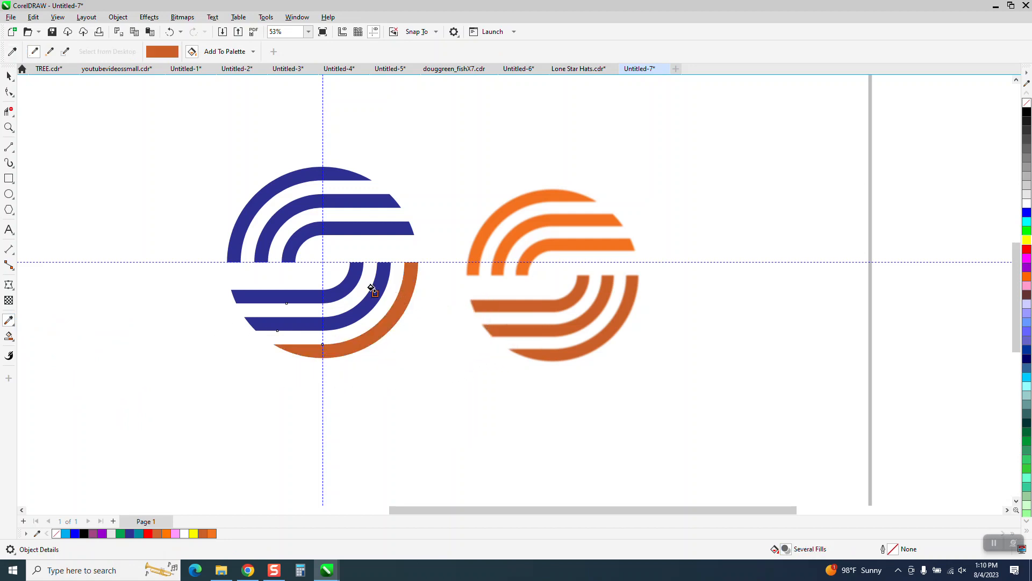
left_click(371, 288)
left_click(342, 284)
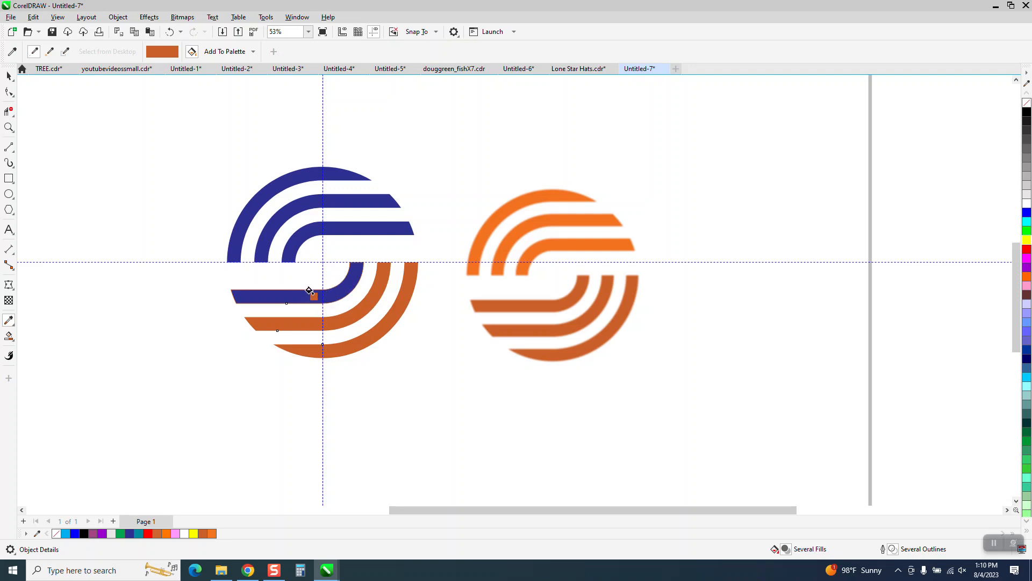
Step: Recolor the innermost band of the lower half with the dark orange sampled from the reference logo
left_click(9, 78)
left_click(278, 280)
left_click(290, 297)
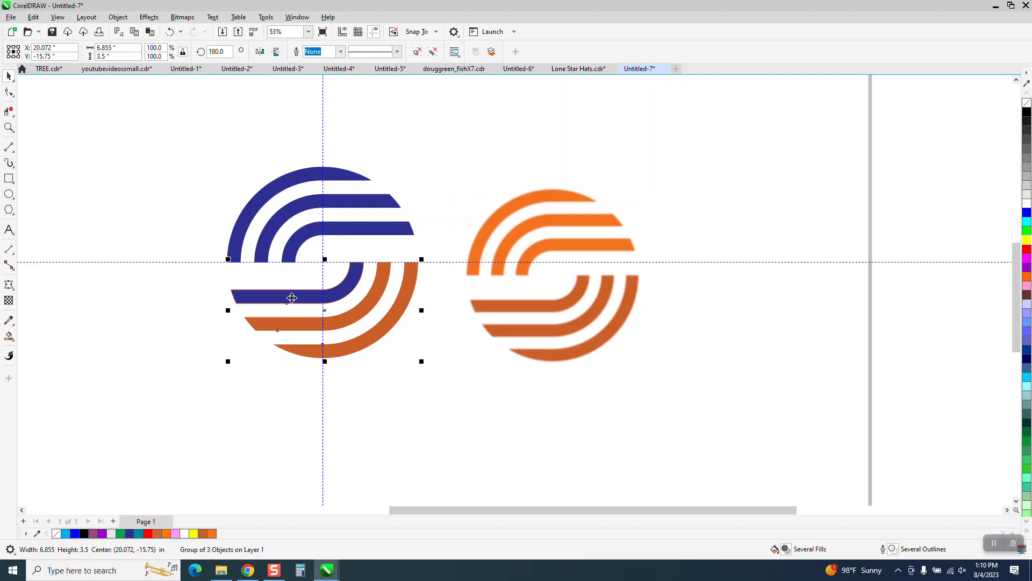
left_click(9, 320)
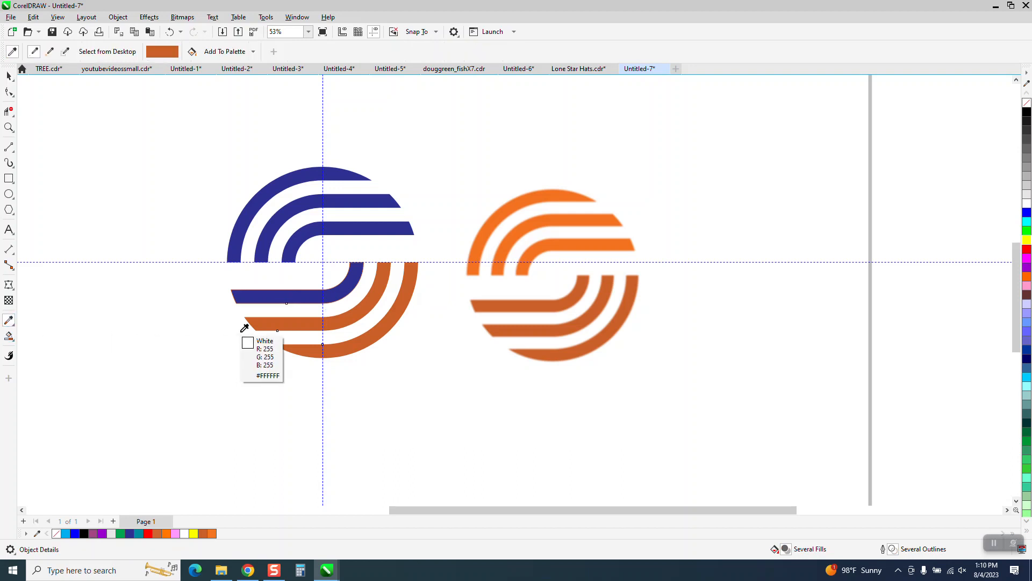
left_click(487, 305)
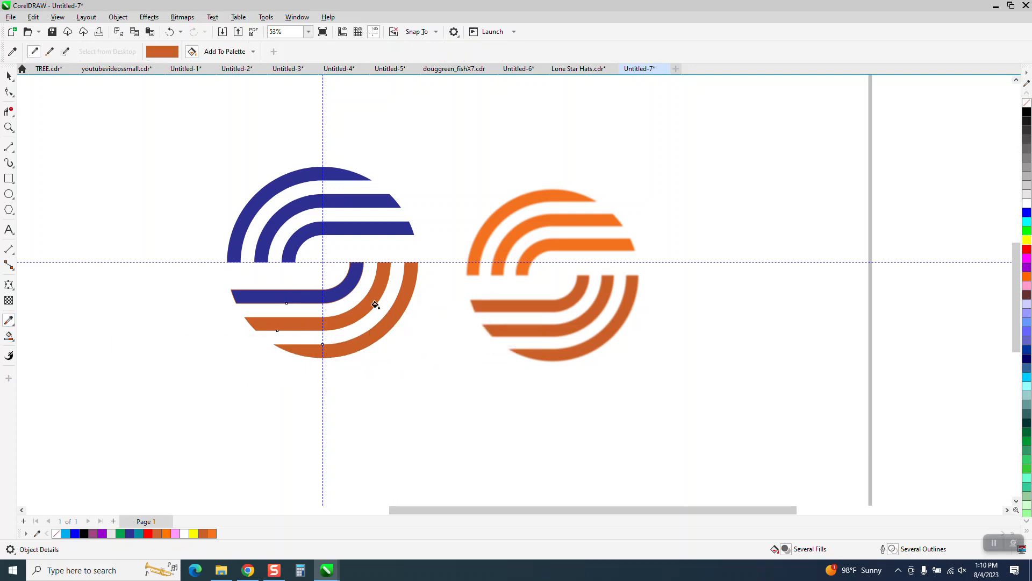
left_click(335, 291)
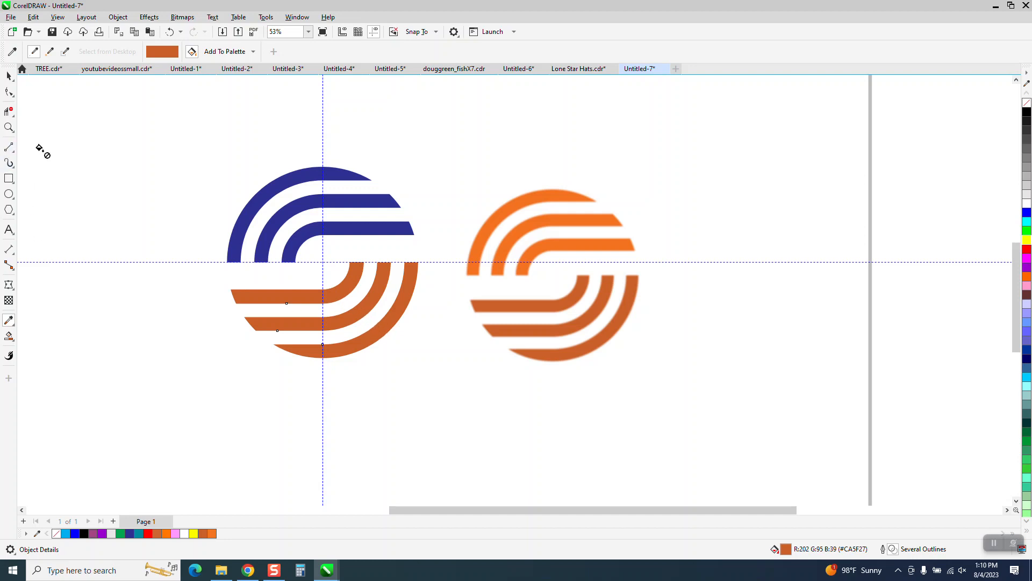
Step: Recolor the three bands of the upper half with the bright orange sampled from the reference logo
left_click(13, 344)
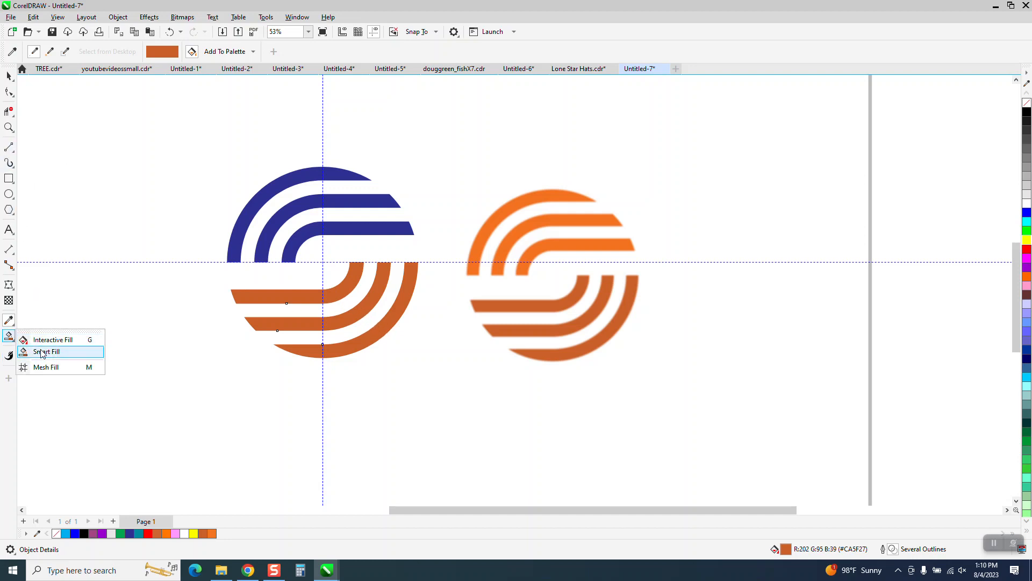
left_click(32, 350)
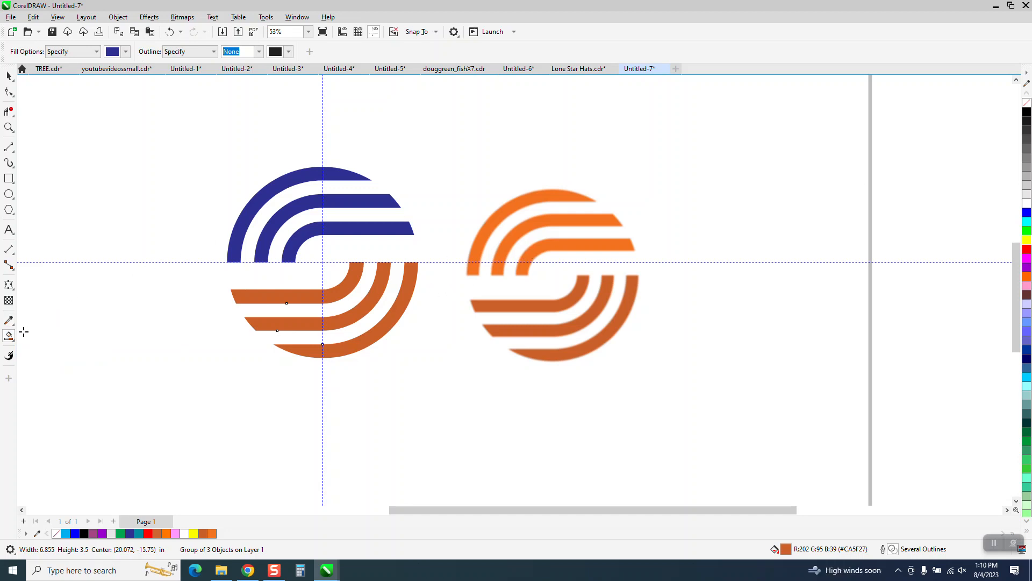
left_click(9, 321)
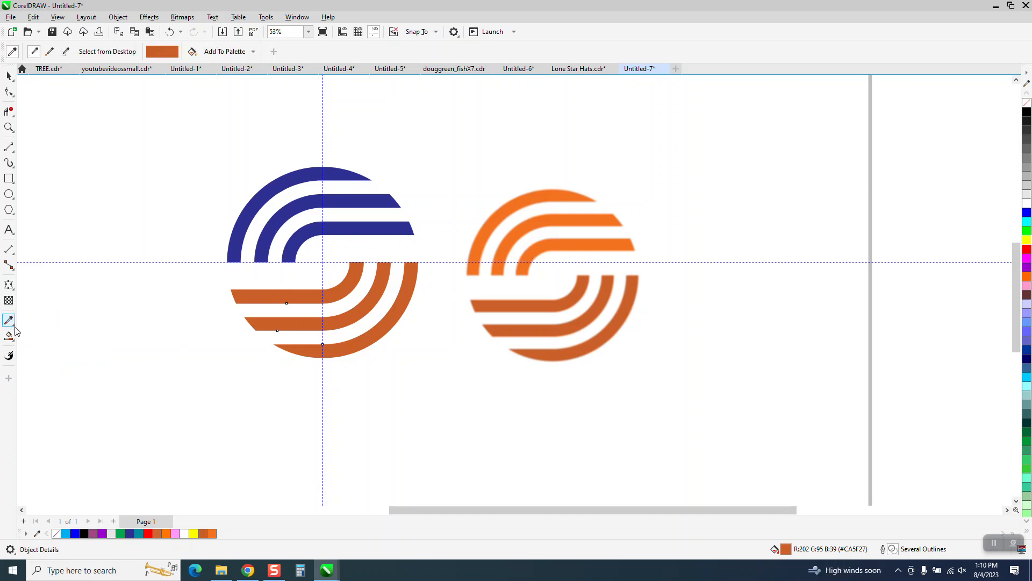
left_click(38, 325)
left_click(549, 244)
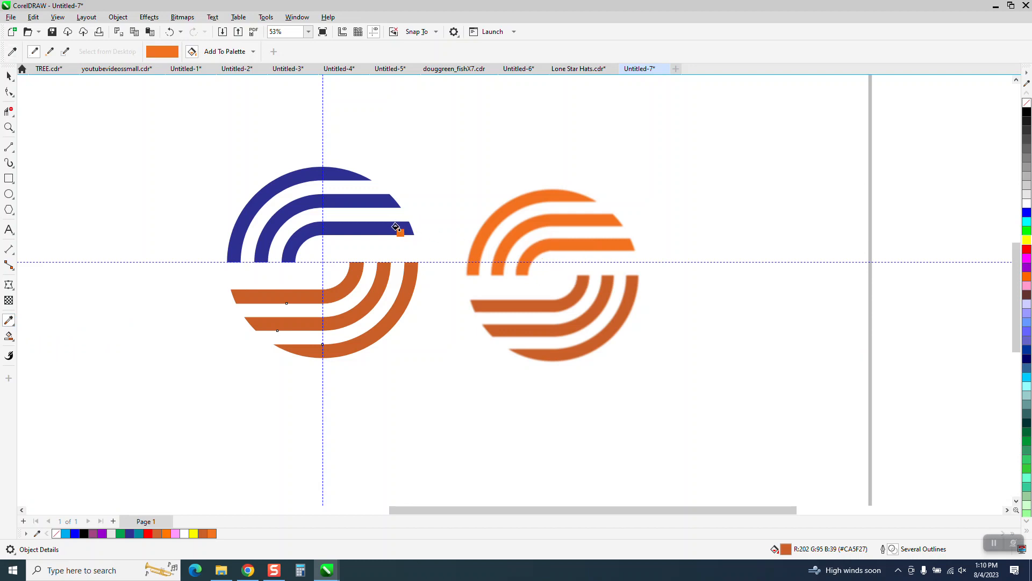
left_click(9, 128)
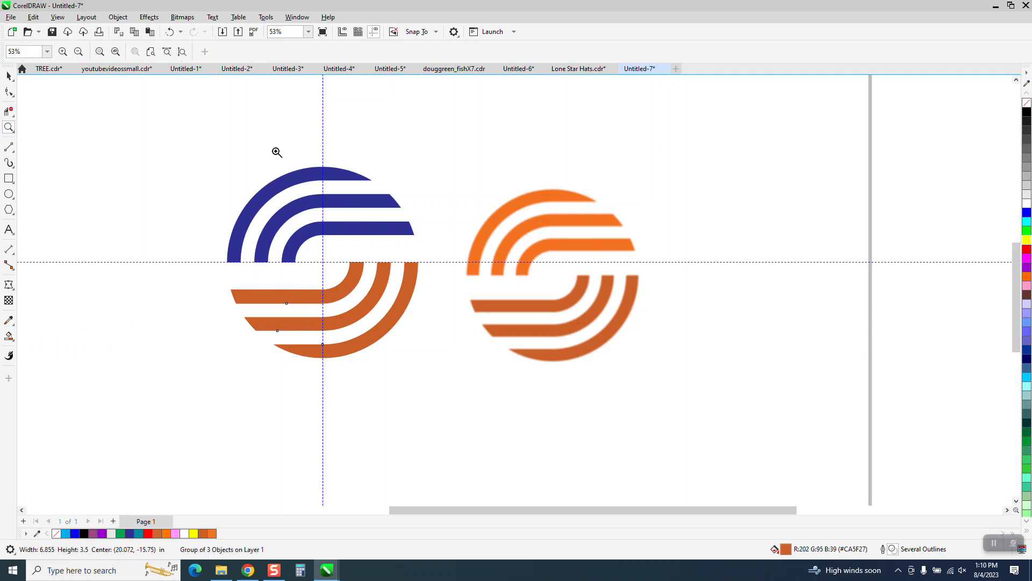
left_click_drag(277, 152, 618, 361)
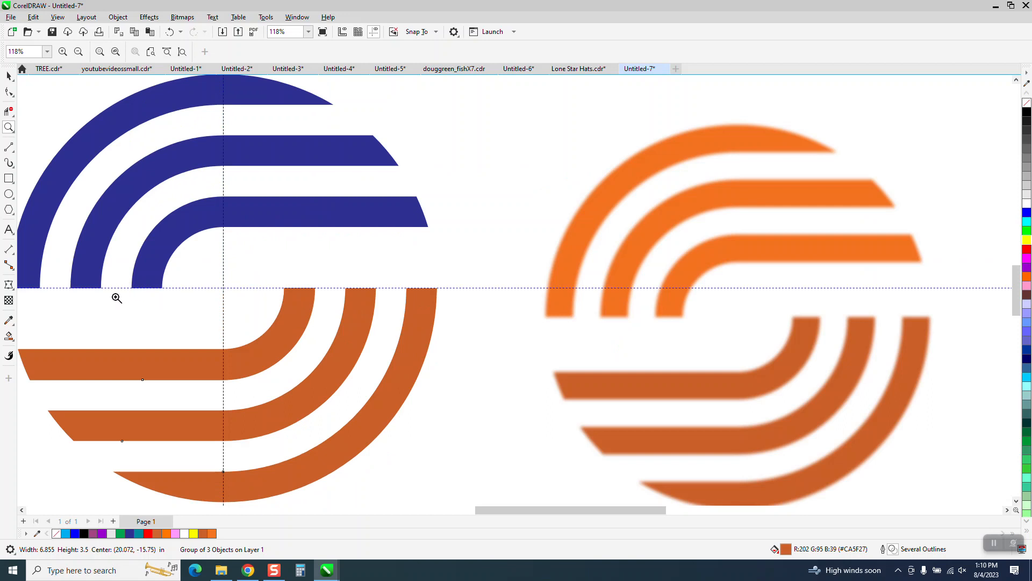
left_click(9, 319)
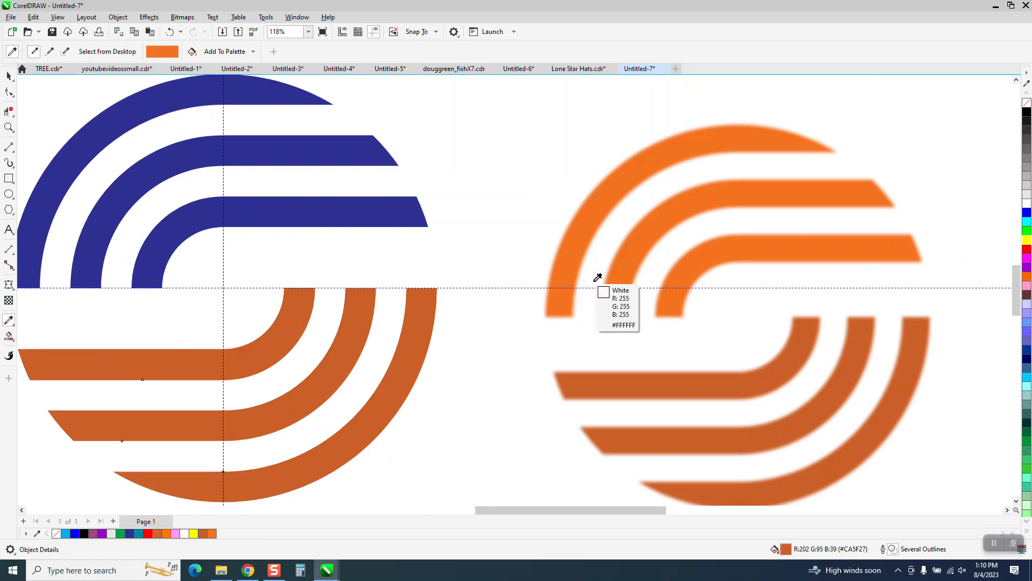
left_click(680, 283)
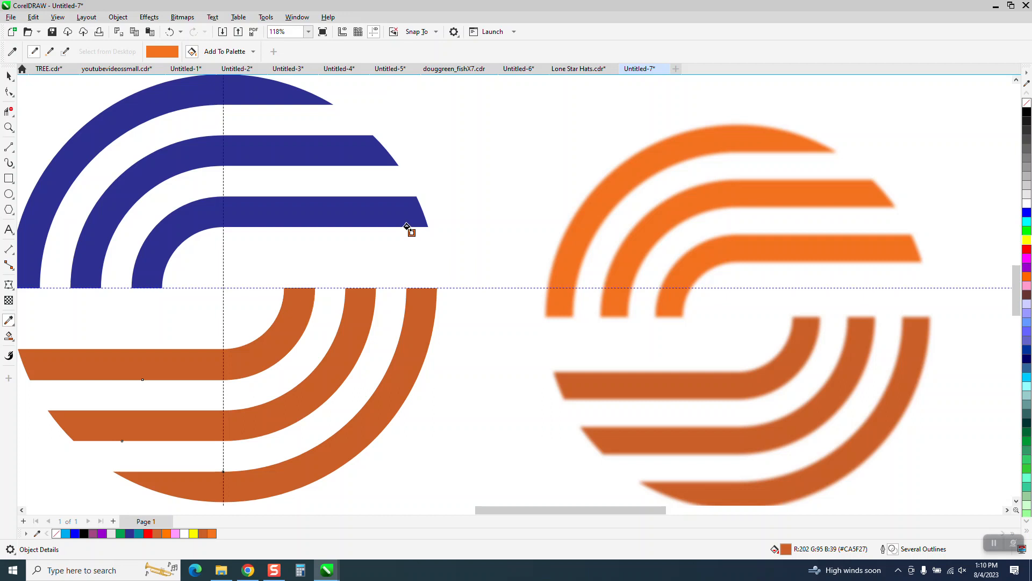
left_click(401, 210)
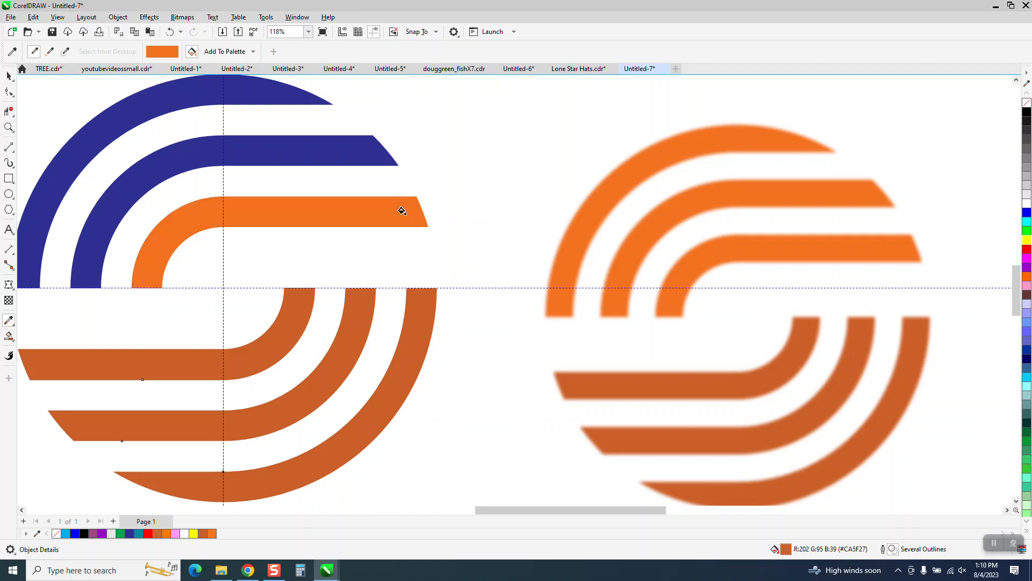
left_click(360, 143)
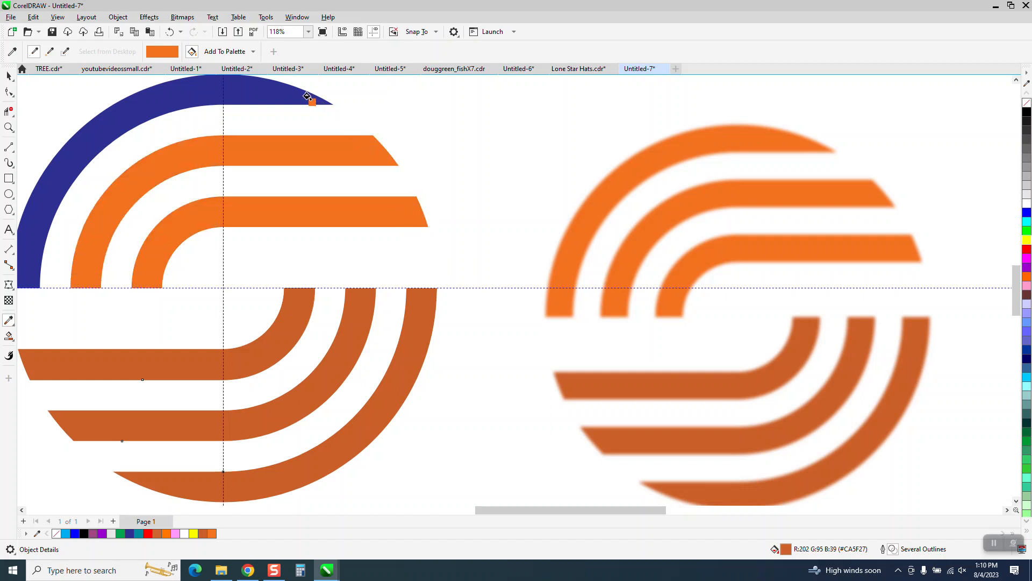
left_click(251, 93)
scroll(409, 188, "down", 3)
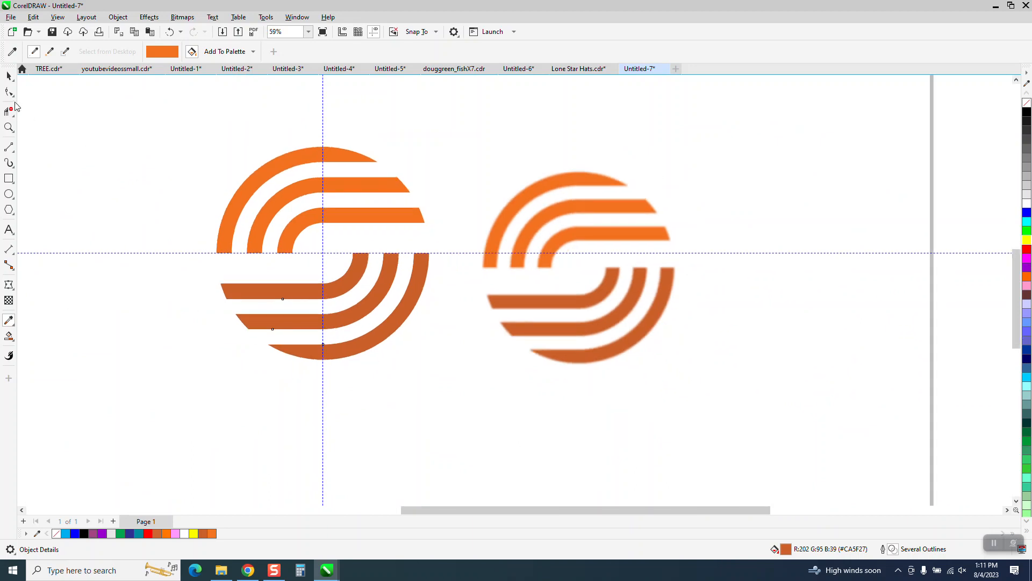
Step: Group both halves of the redrawn logo and scale the group down proportionally to about 6.45 inches wide
left_click(8, 77)
key("space")
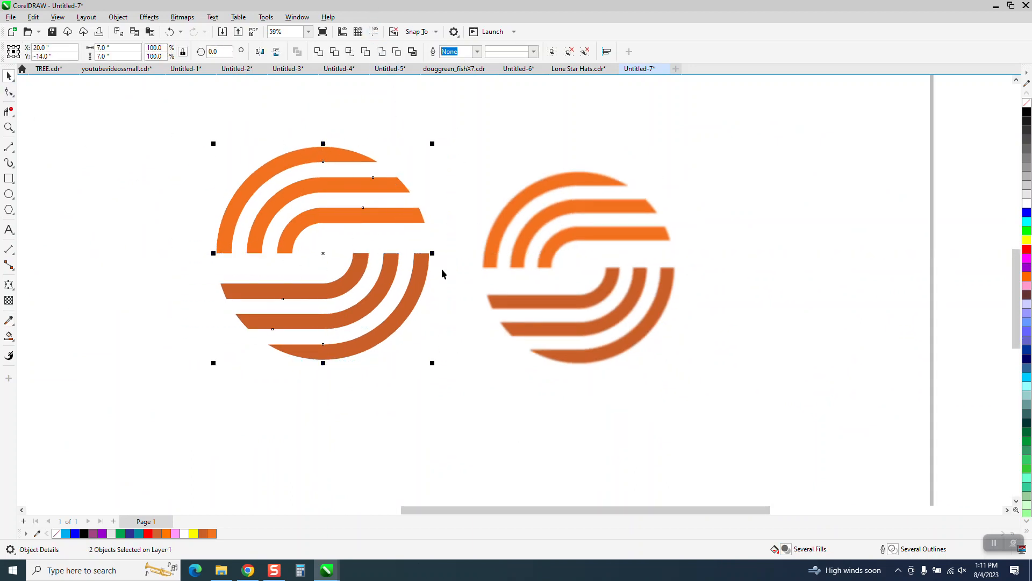
left_click_drag(174, 152, 460, 391)
left_click_drag(172, 142, 601, 438)
key("ctrl+g")
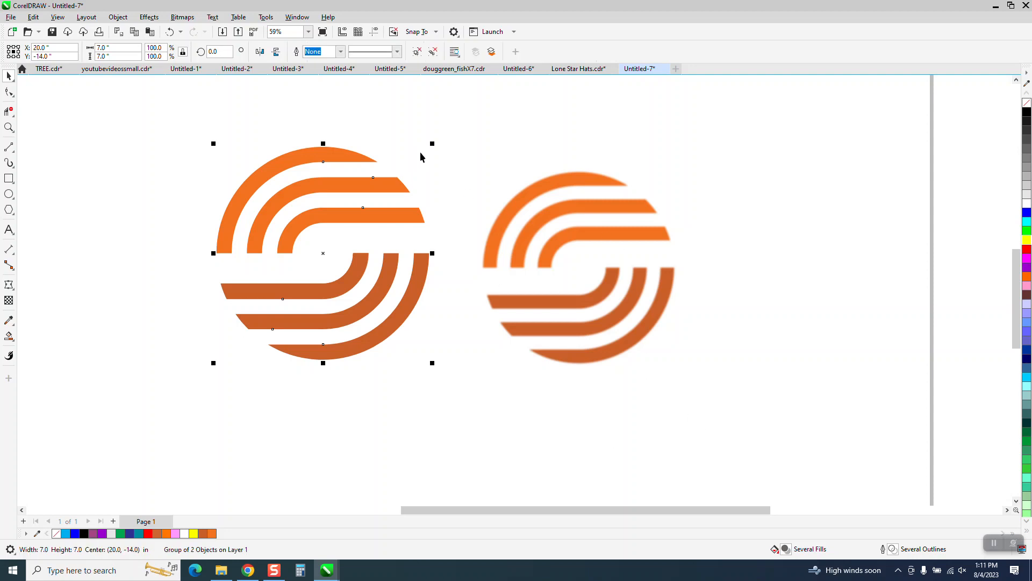
left_click_drag(433, 144, 425, 162)
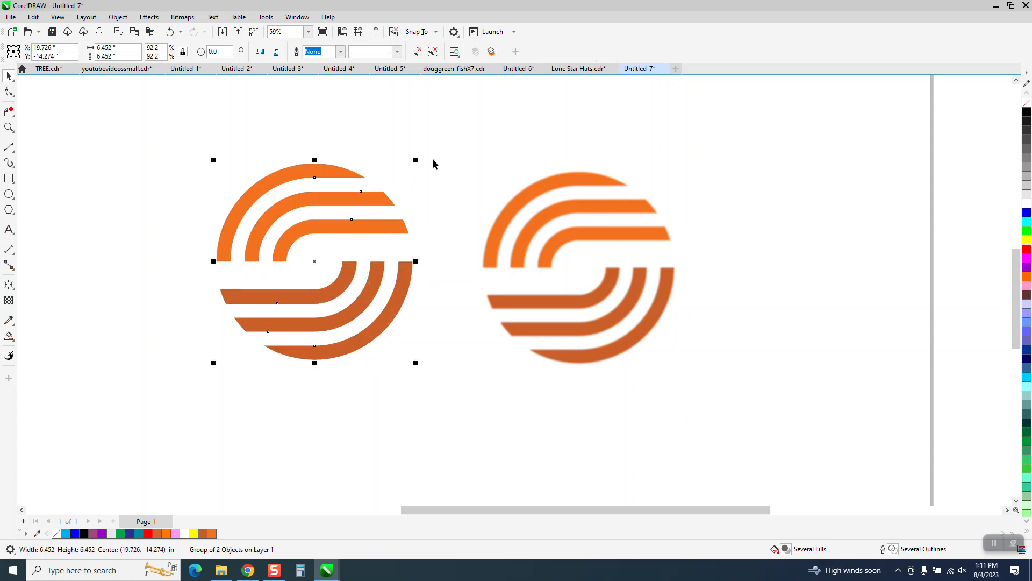
Step: Measure the reference logo's full height with a parallel dimension from its lower edge to its upper edge
left_click(548, 186)
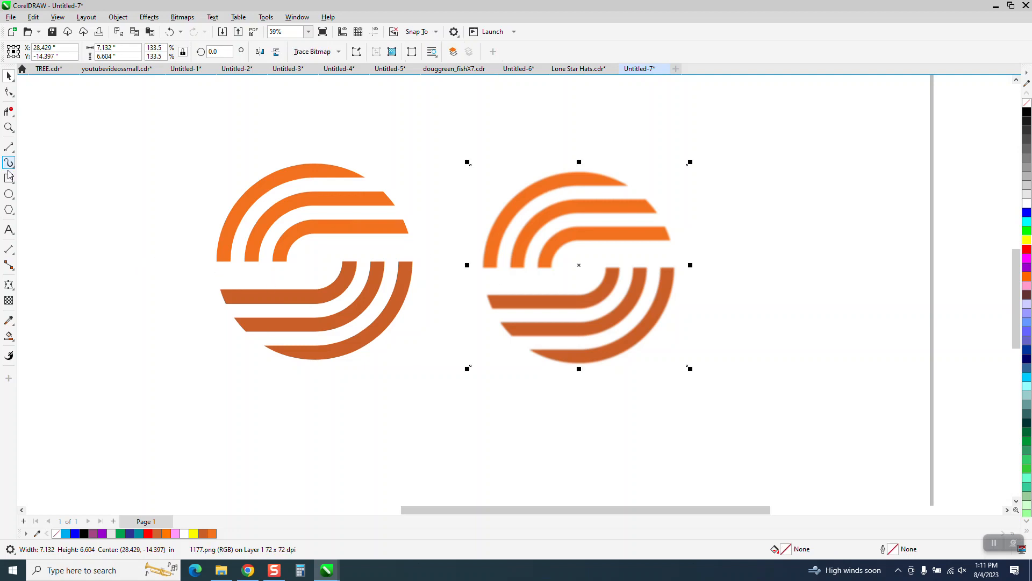
right_click(15, 257)
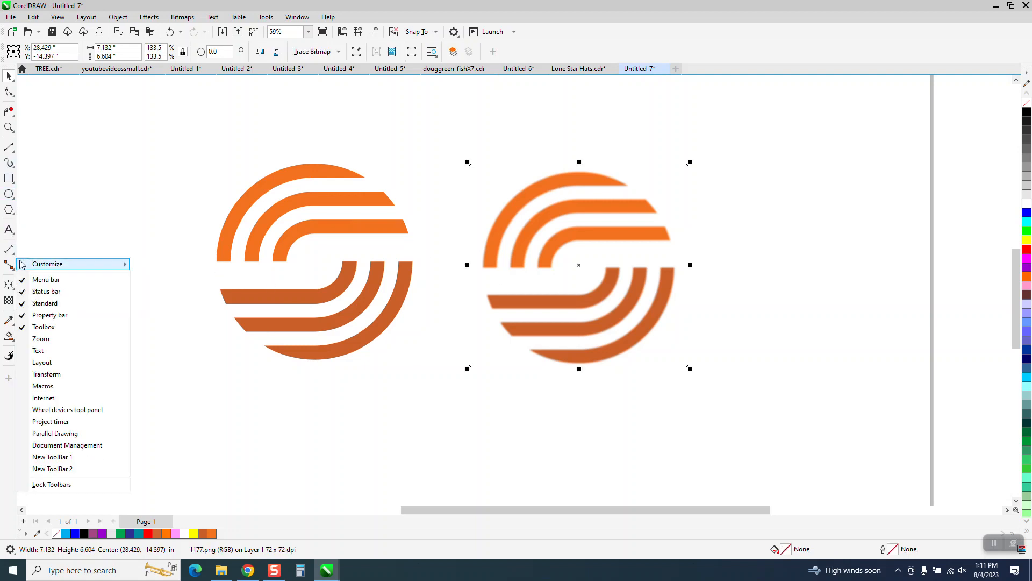
left_click(12, 252)
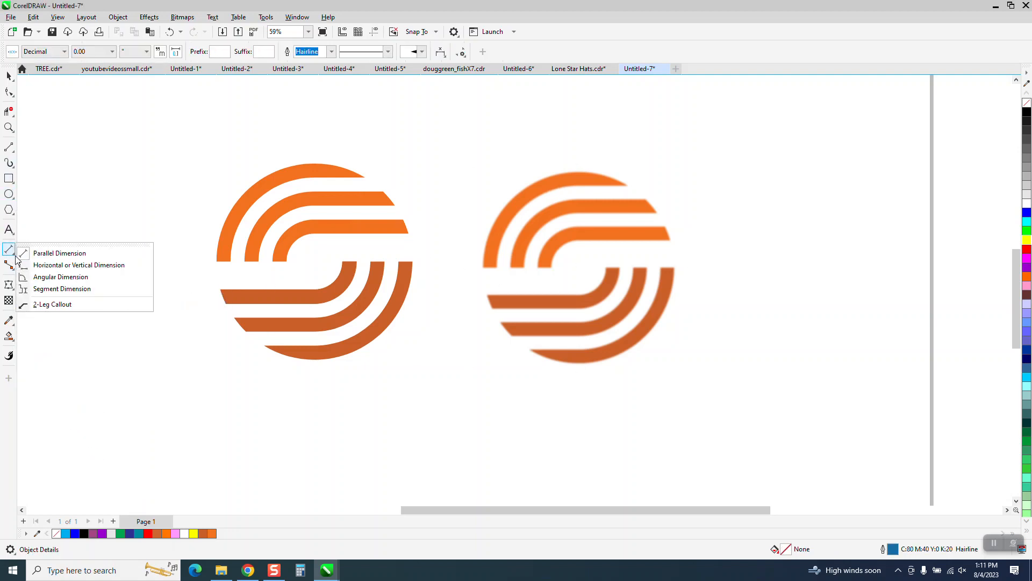
left_click(57, 254)
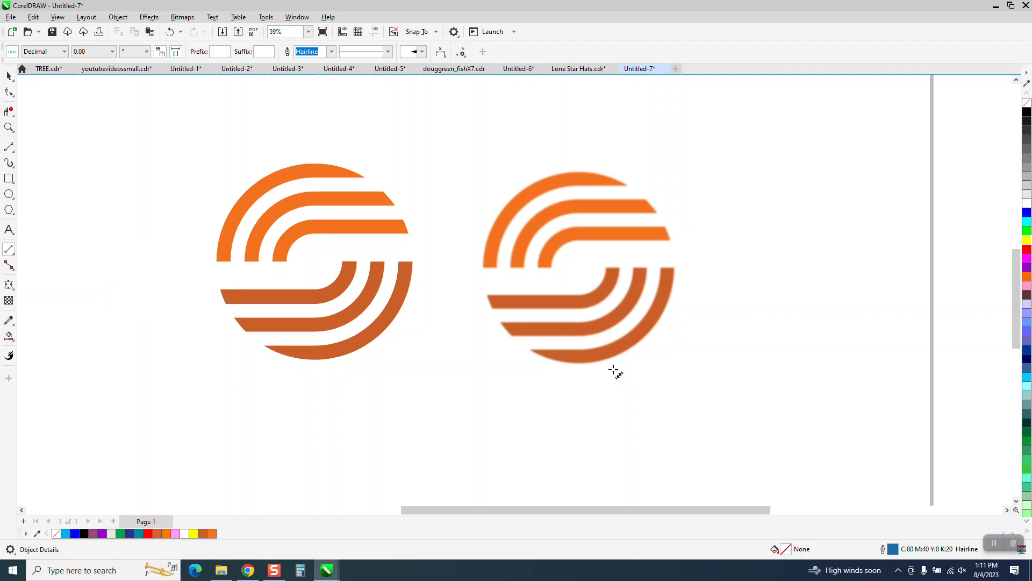
left_click_drag(583, 366, 571, 173)
left_click(571, 174)
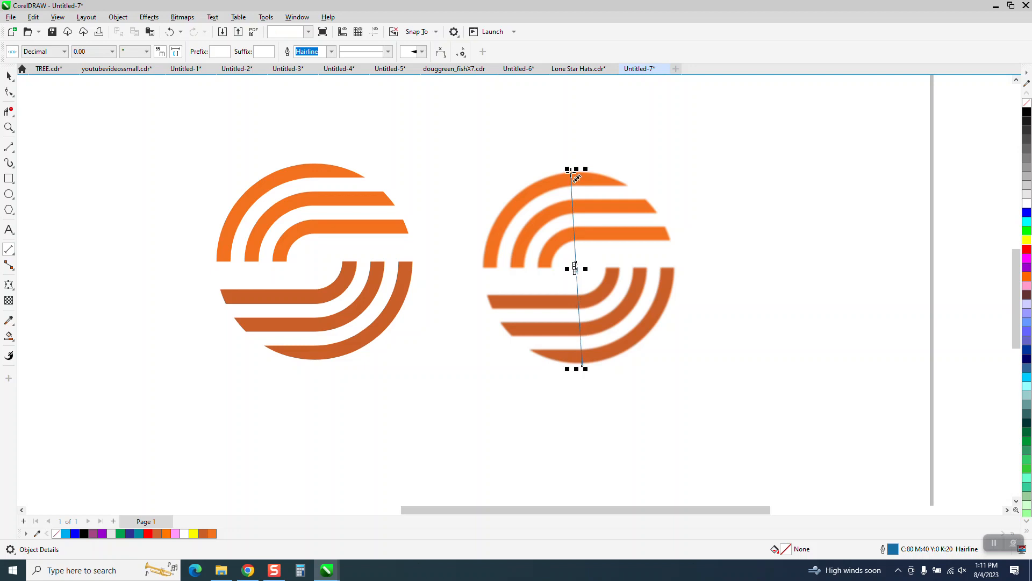
Step: Select the redrawn logo group and read the dimension value on the reference logo up close
left_click(10, 127)
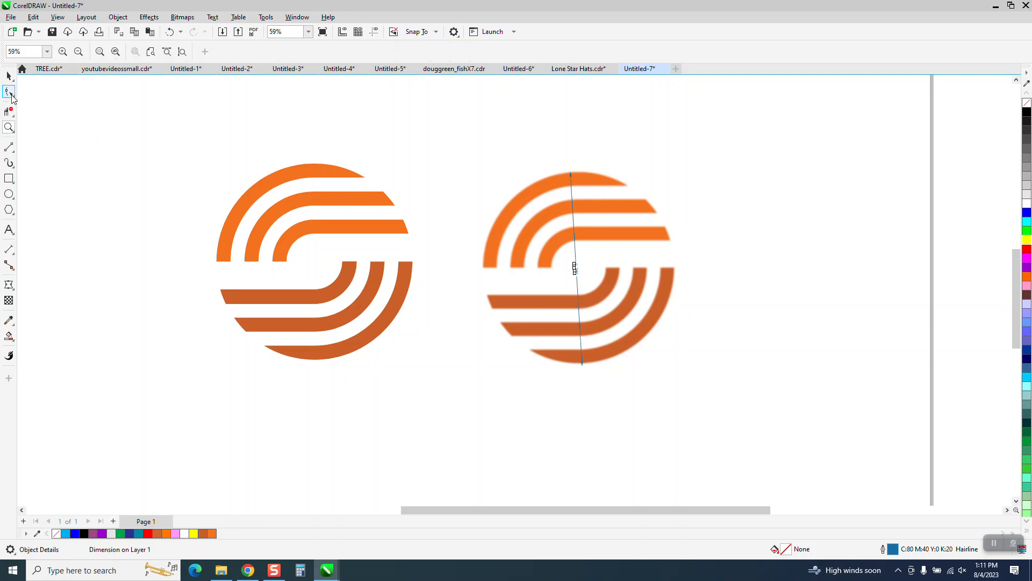
left_click(9, 76)
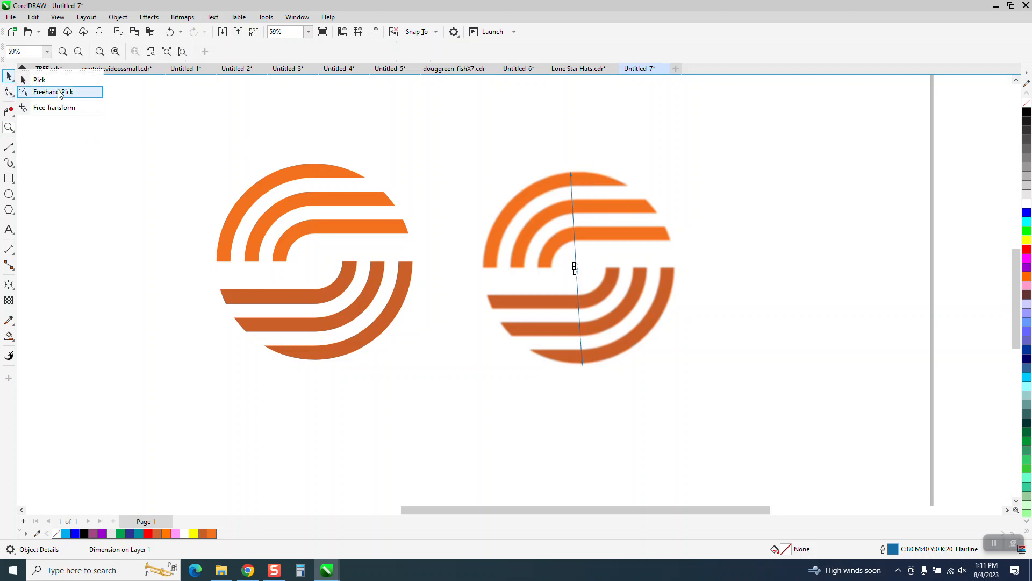
left_click(39, 79)
left_click_drag(159, 153, 469, 367)
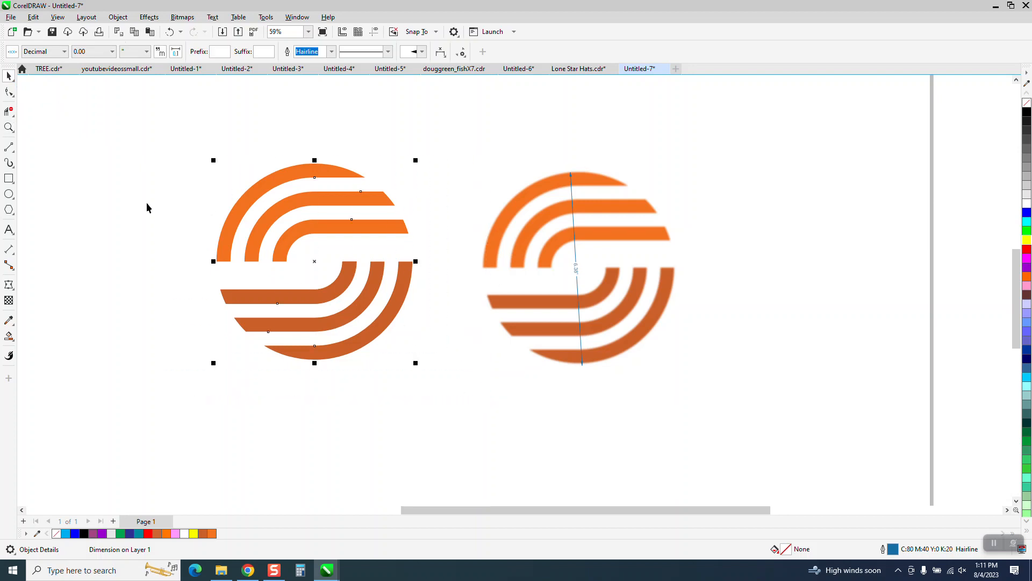
left_click(122, 48)
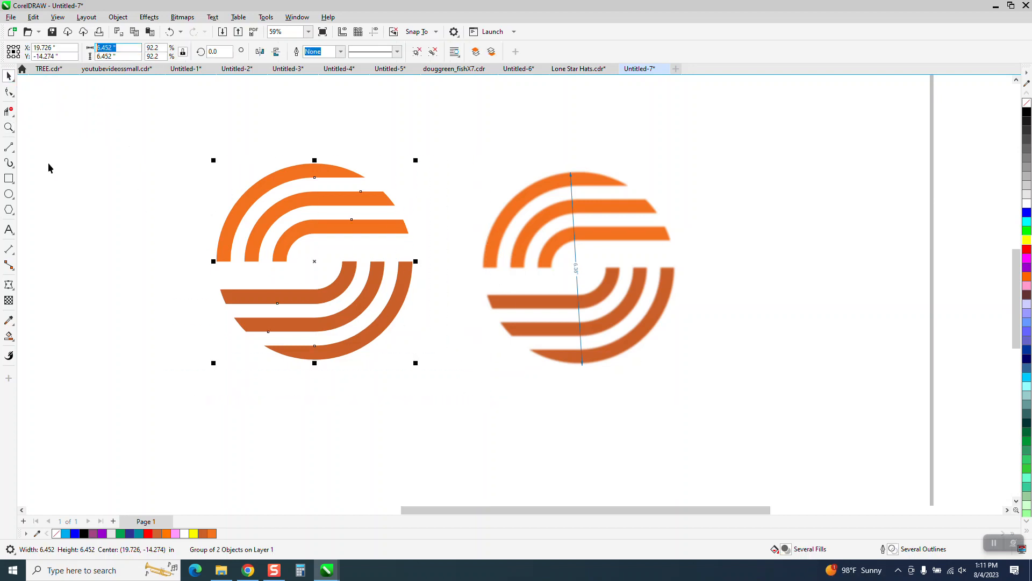
left_click(8, 127)
left_click_drag(567, 253, 618, 300)
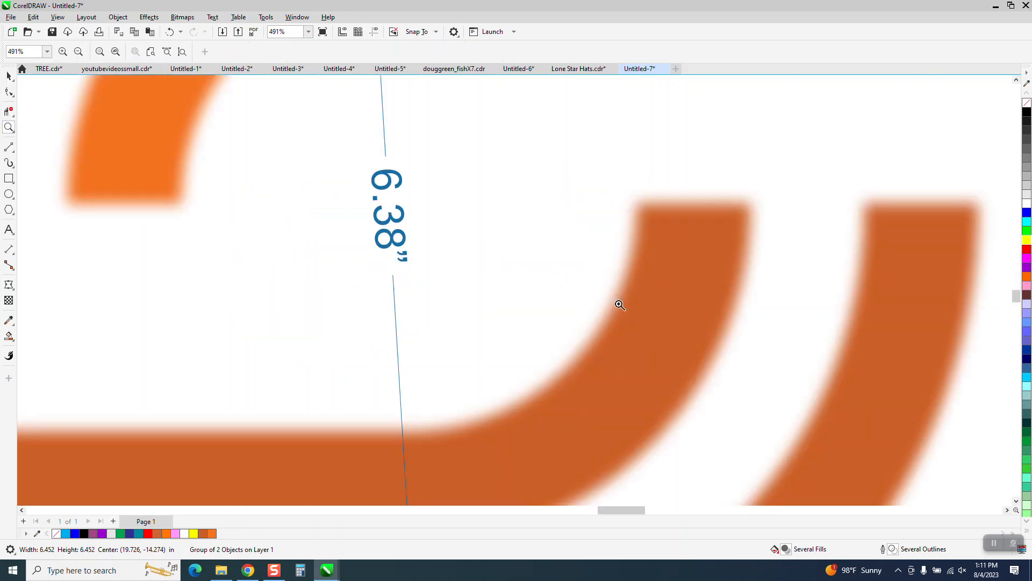
scroll(546, 239, "down", 5)
scroll(570, 258, "down", 3)
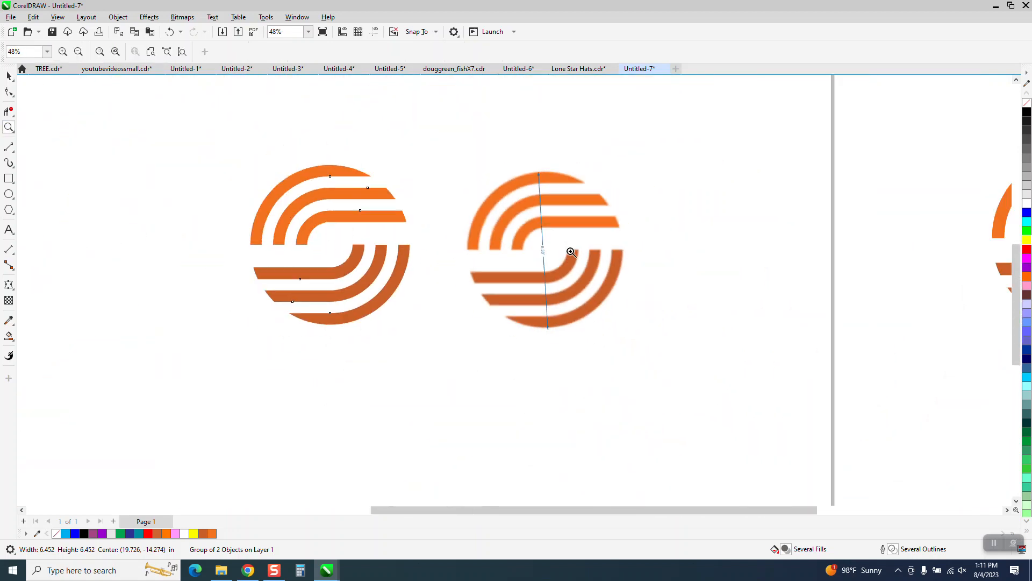
Step: Scale the redrawn logo group proportionally to a width of 6.38 inches and delete the dimension line from the reference logo
left_click(8, 75)
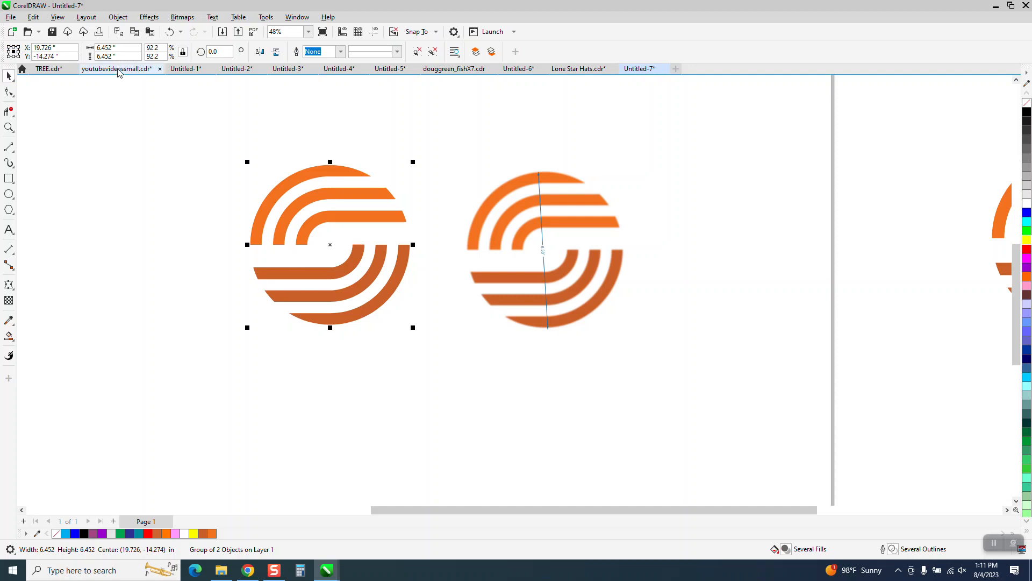
left_click(113, 47)
type("6")
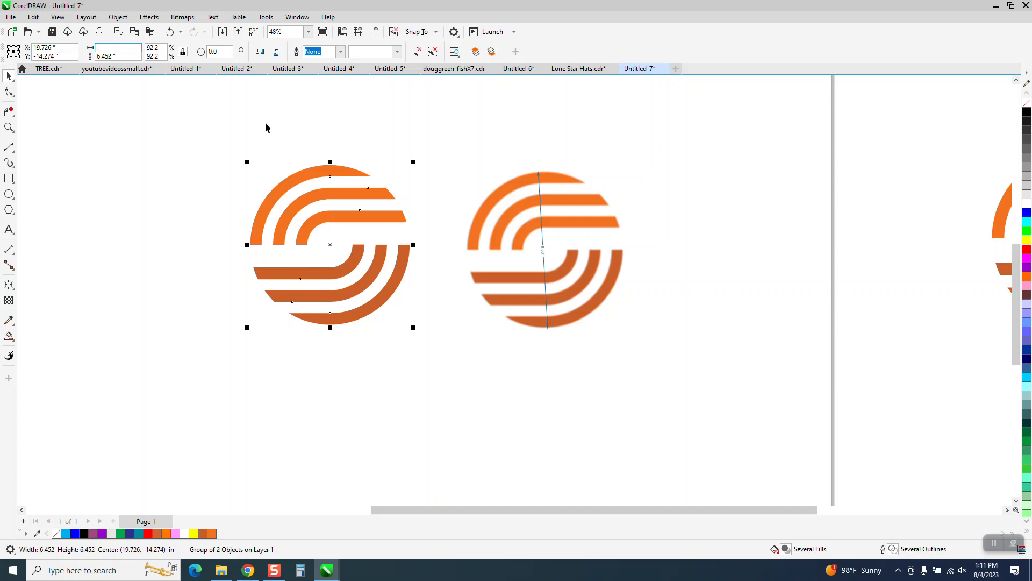
type("6.38")
key("Return")
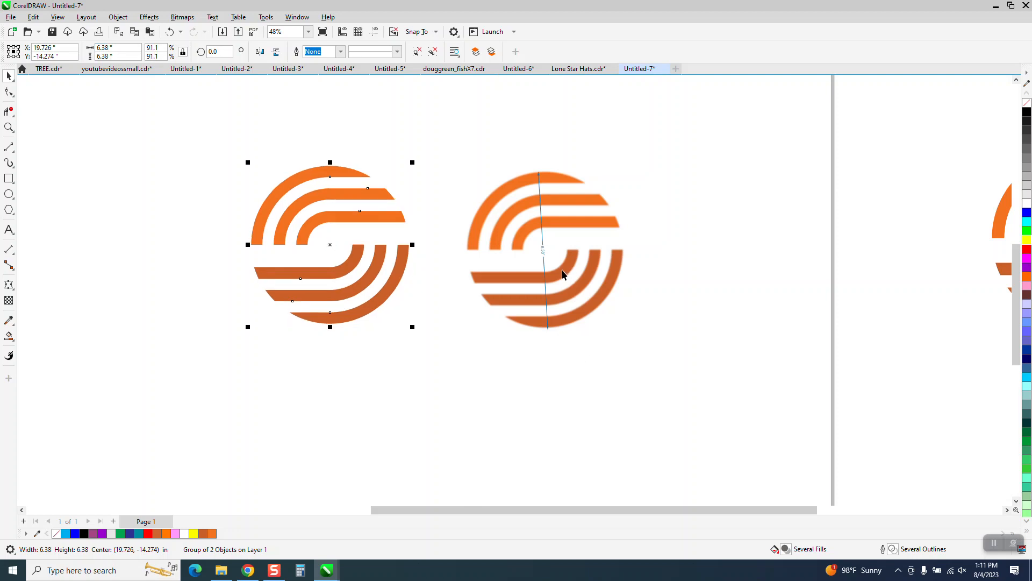
left_click(543, 251)
key("Delete")
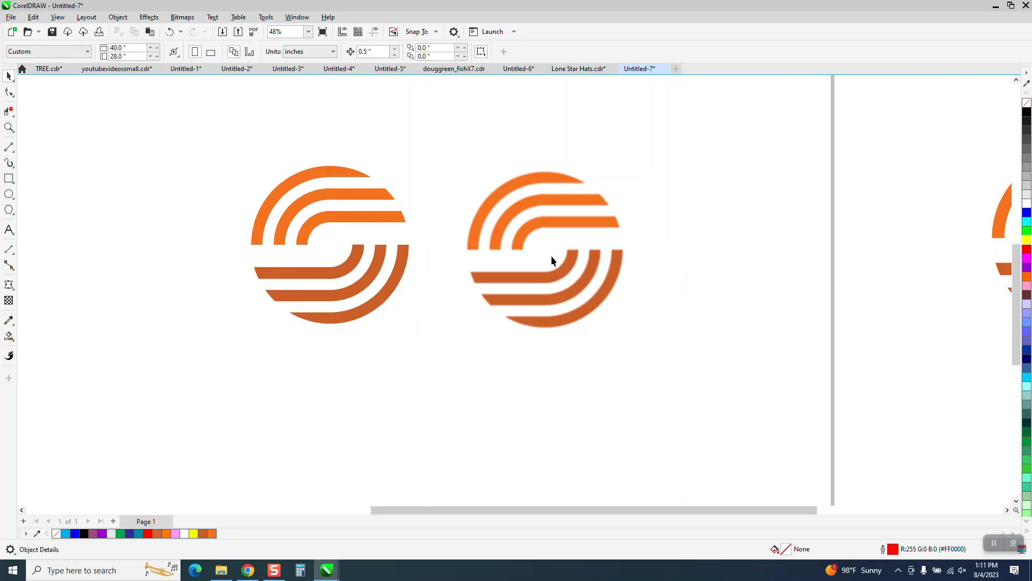
Step: Move the reference logo closer to the redrawn logo and fill the redrawn group with black
left_click_drag(573, 265, 529, 266)
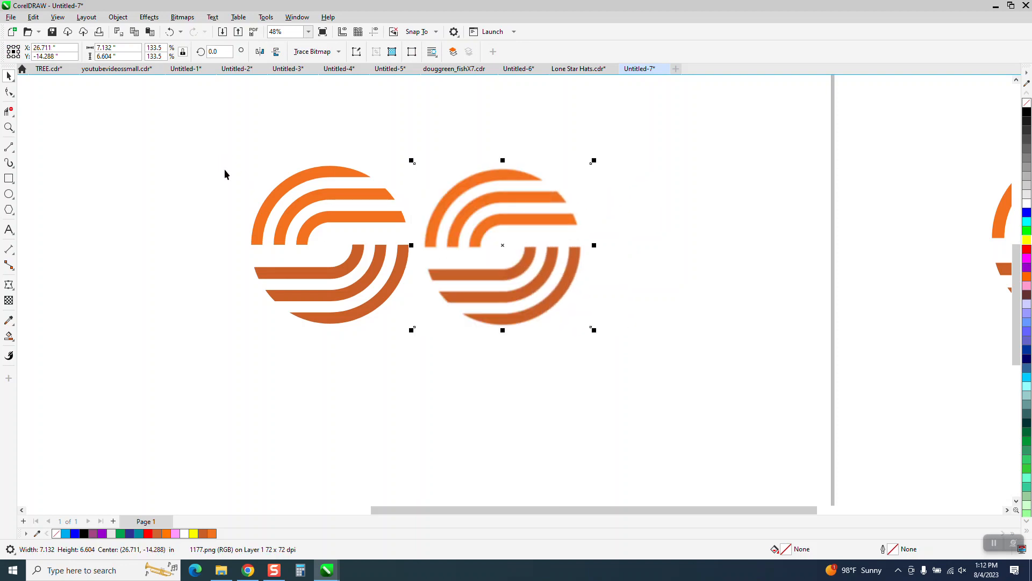
left_click_drag(219, 156, 422, 339)
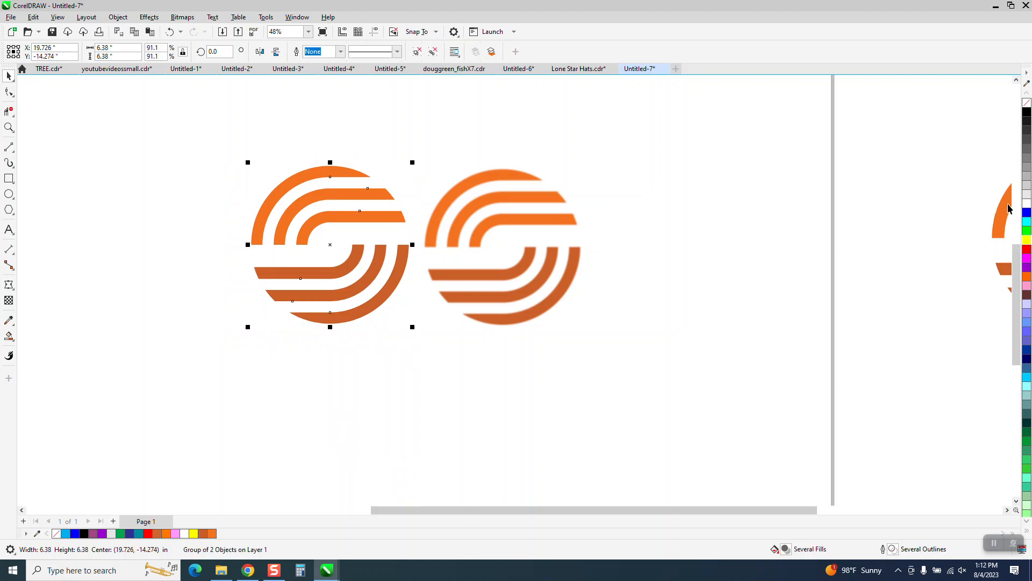
left_click(1026, 112)
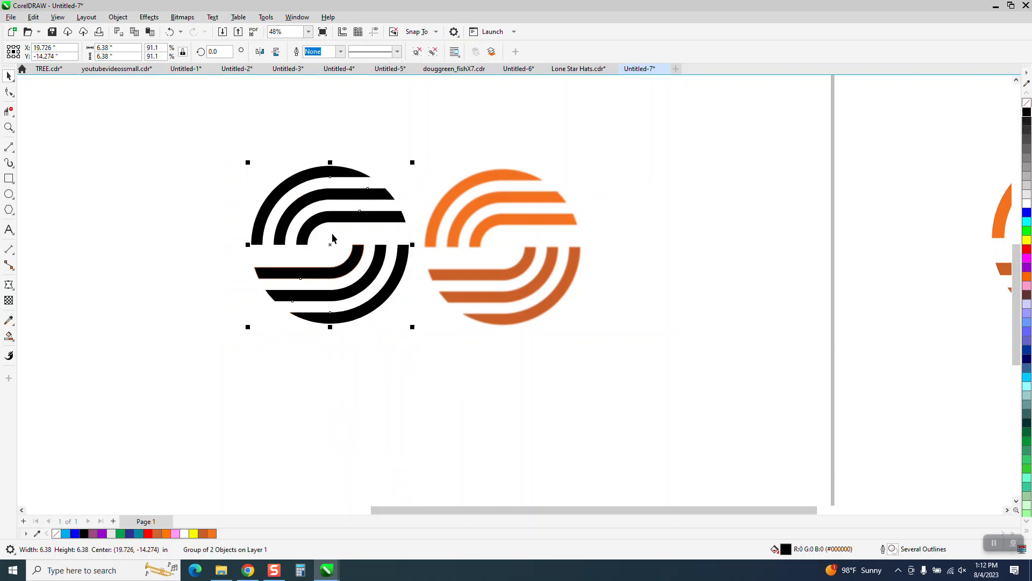
Step: Move the black redrawn logo onto the reference logo's spot and place the reference logo to the left of it
left_click_drag(331, 246, 305, 267)
key("ctrl+v")
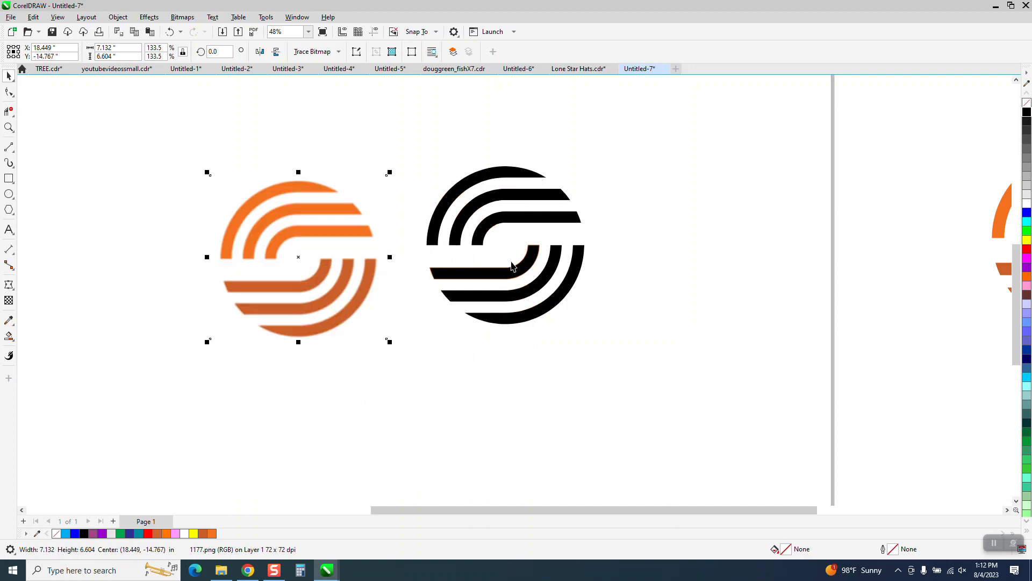
left_click(570, 225)
scroll(508, 279, "down", 1)
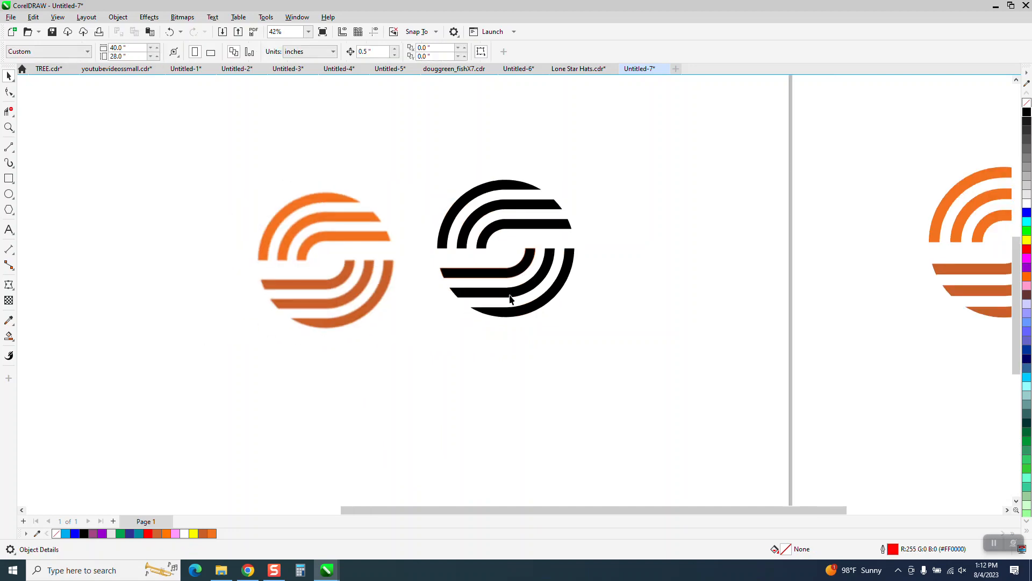